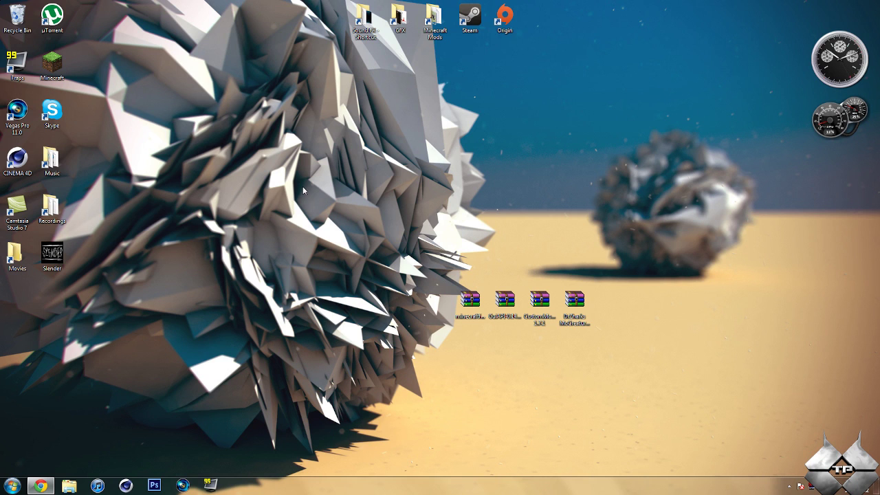
- Launch Minecraft, log in with the remembered account, and maximize the game window
double_click(55, 64)
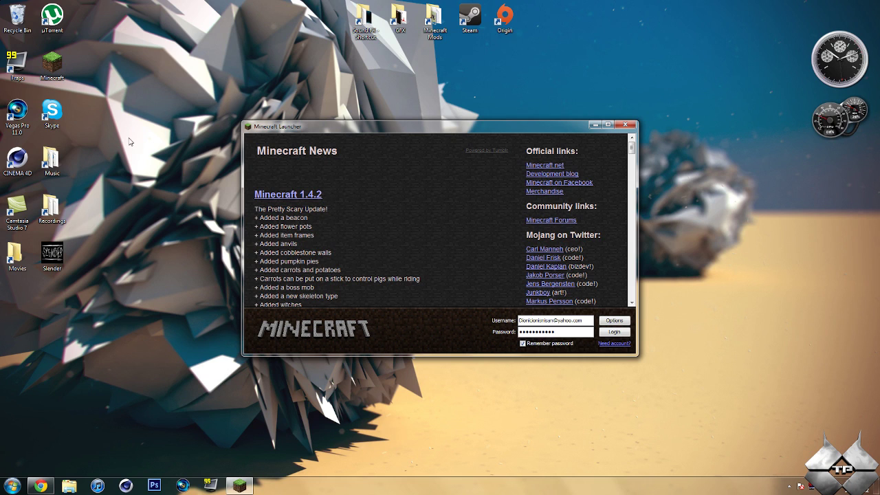
click(612, 333)
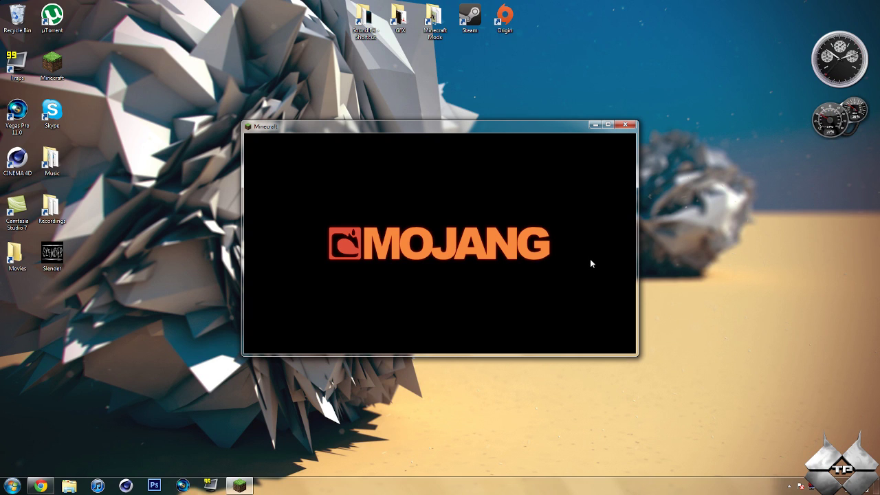
click(609, 125)
- Load the single-player world Beautiful wonderland
click(440, 237)
click(356, 118)
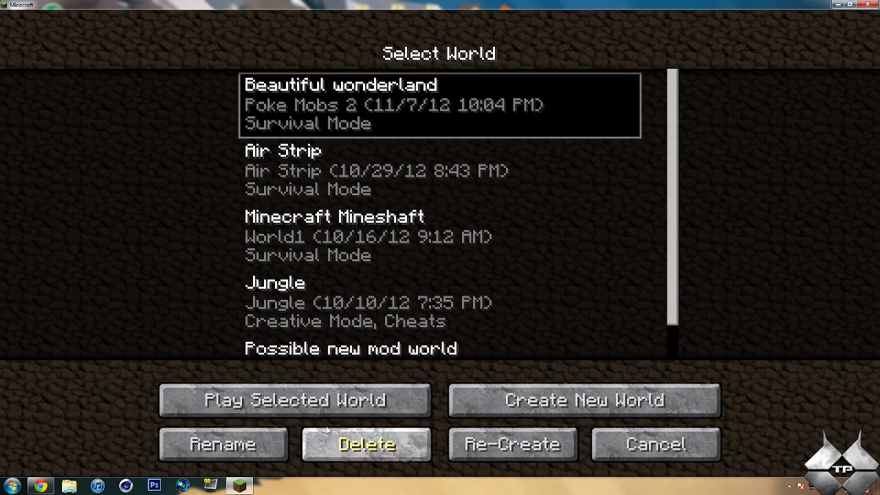
click(336, 406)
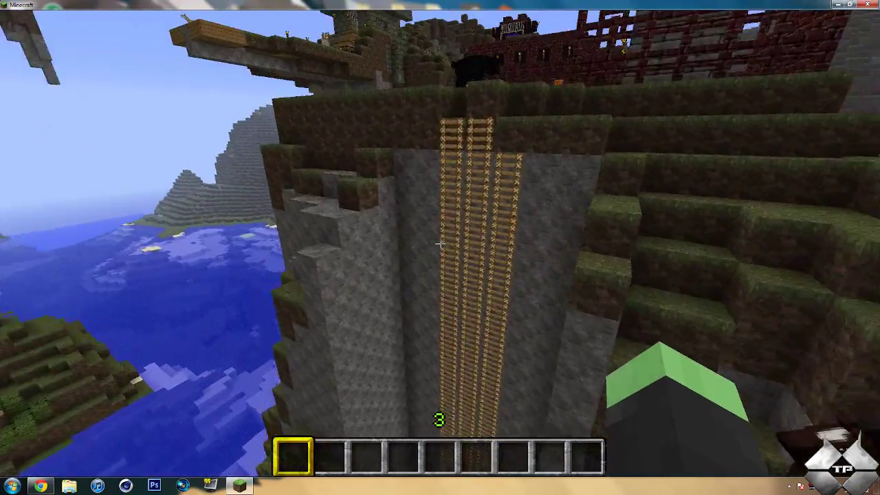
- Fly up the ladder cliff to the grassy clearing and look at the bear, snake, turkey and other animals there
key(w)
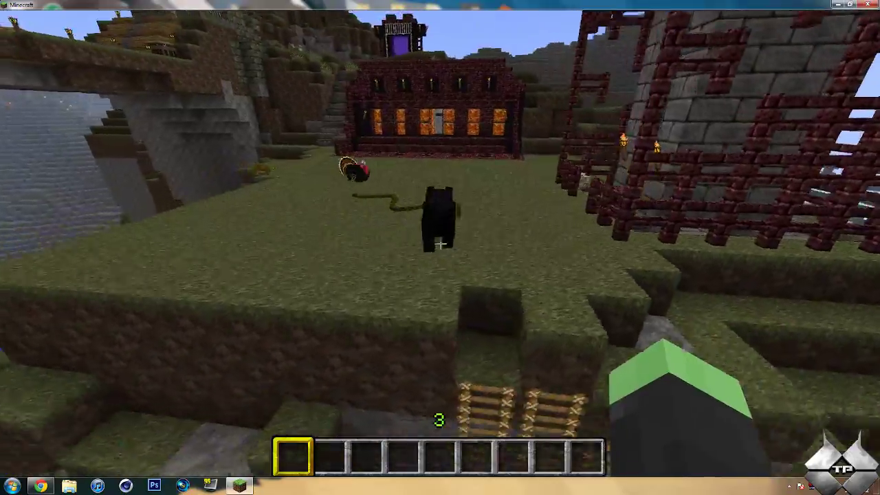
key(w)
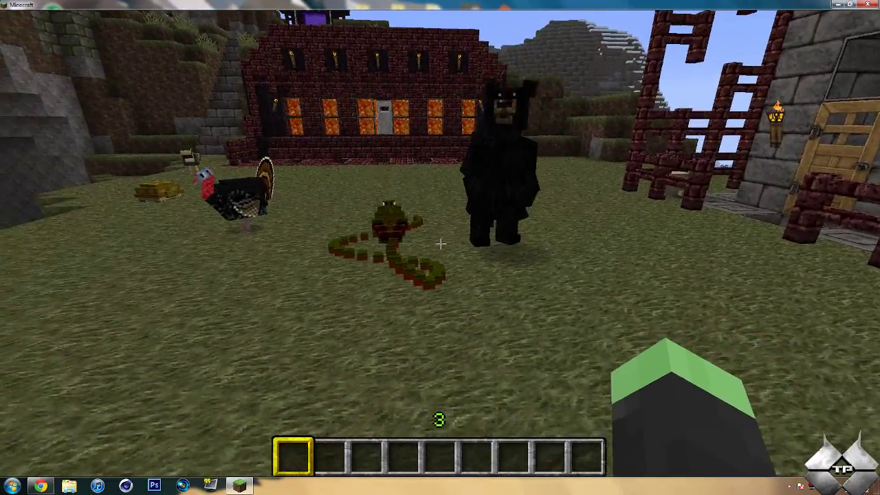
key(s)
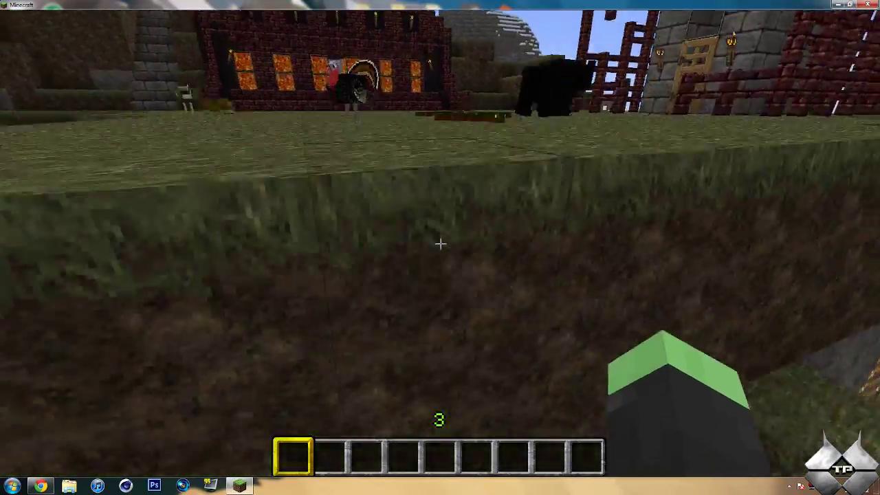
key(w)
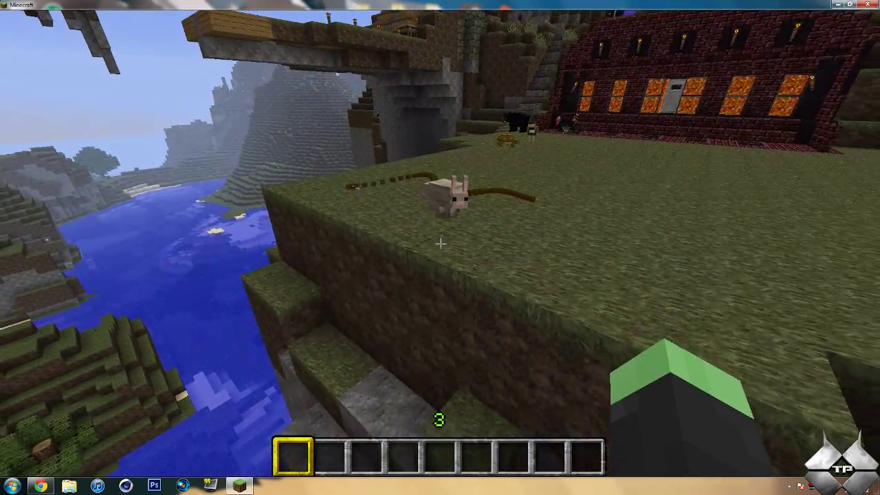
- Set the world's time of day to sunrise with the TMI controls in the inventory
key(e)
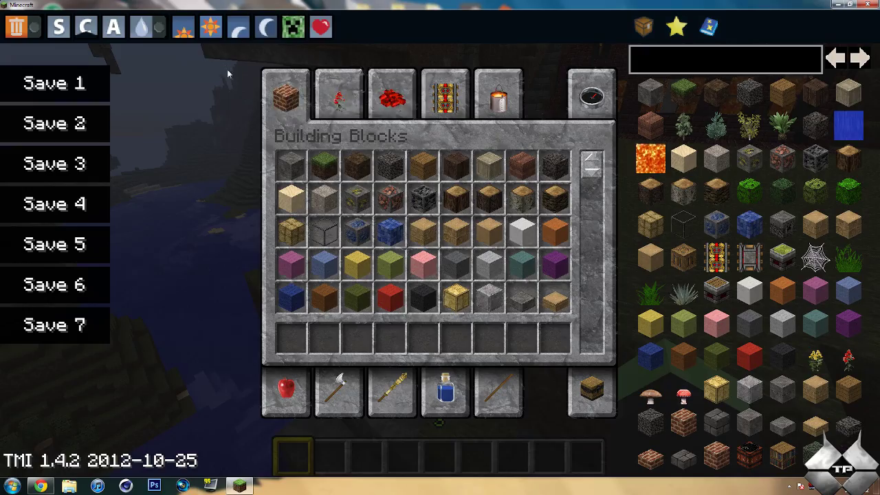
click(193, 31)
key(e)
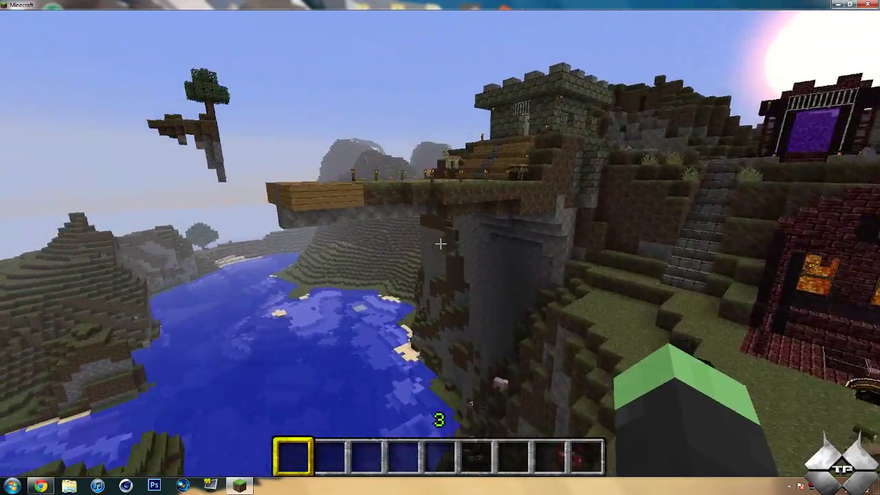
- Fly past the mossy stone building and across the grassy hills to look at the creatures roaming there
key(w)
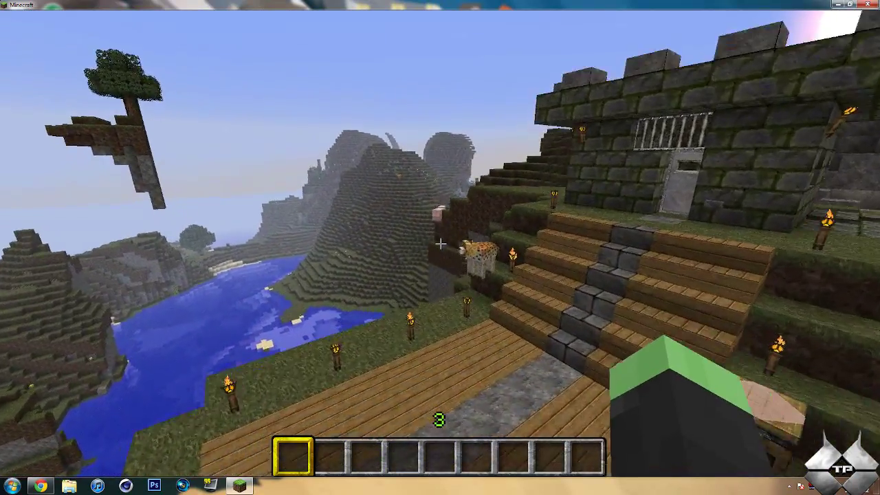
key(w)
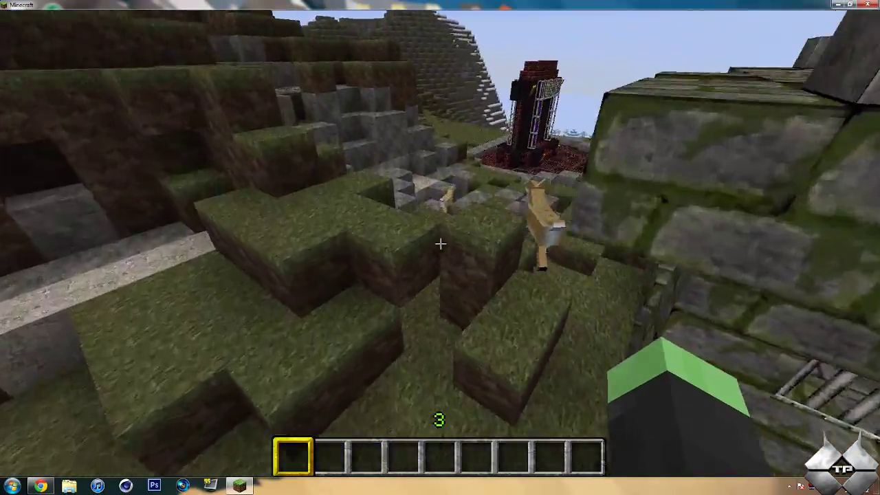
key(w)
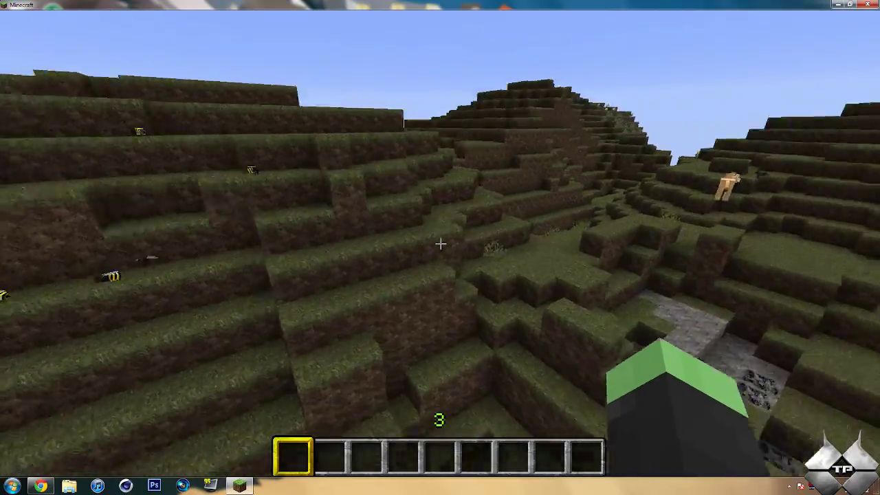
key(w)
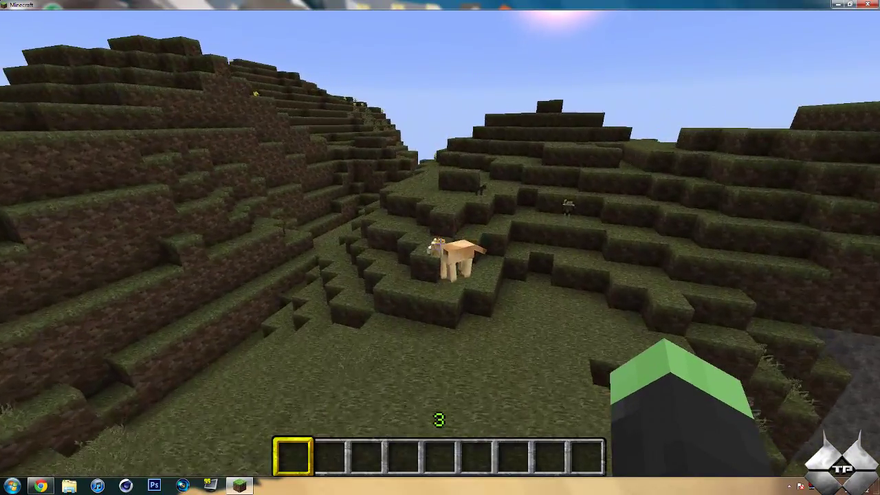
key(w)
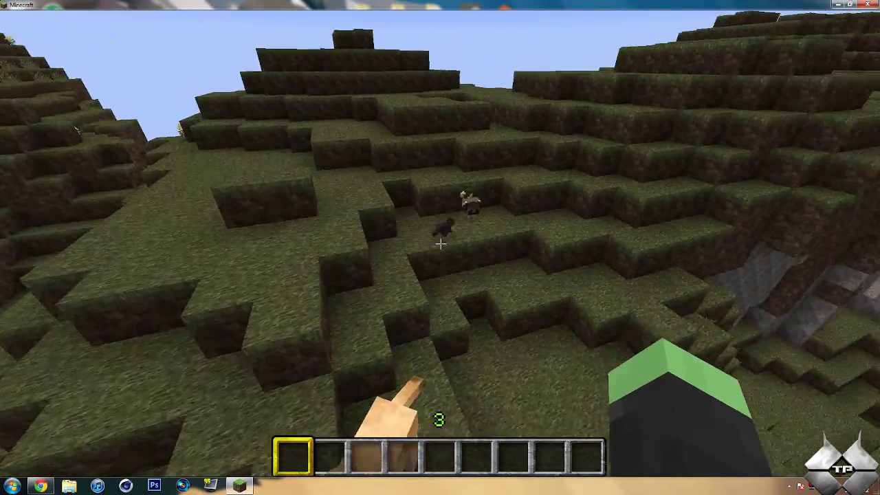
- Fly back past the nether portal and mossy stone building, down to the water by the wooden house to view the sea creatures
key(w)
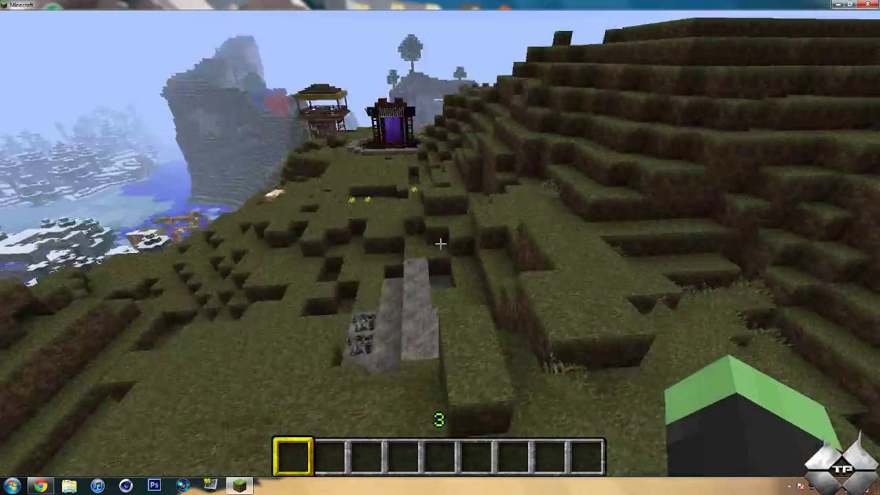
key(w)
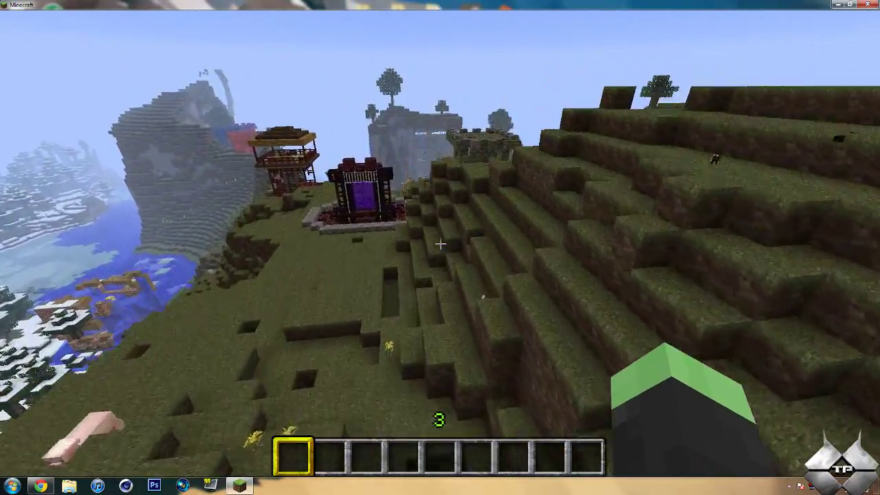
key(w)
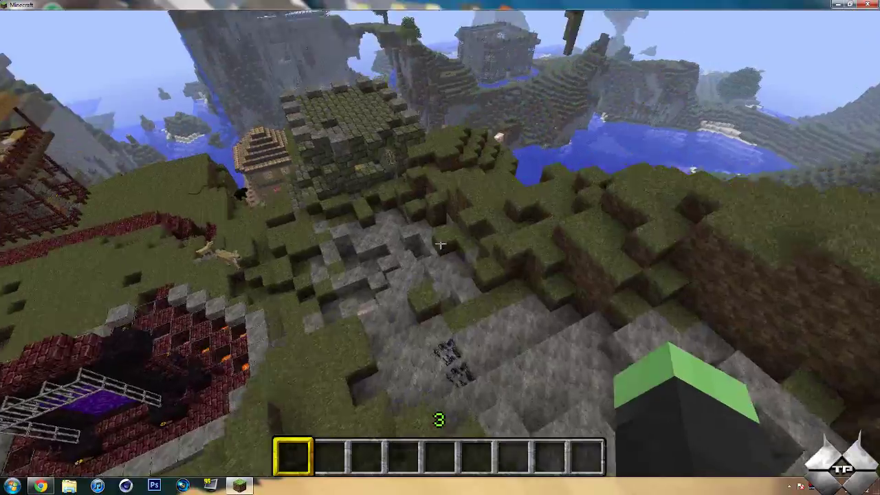
key(w)
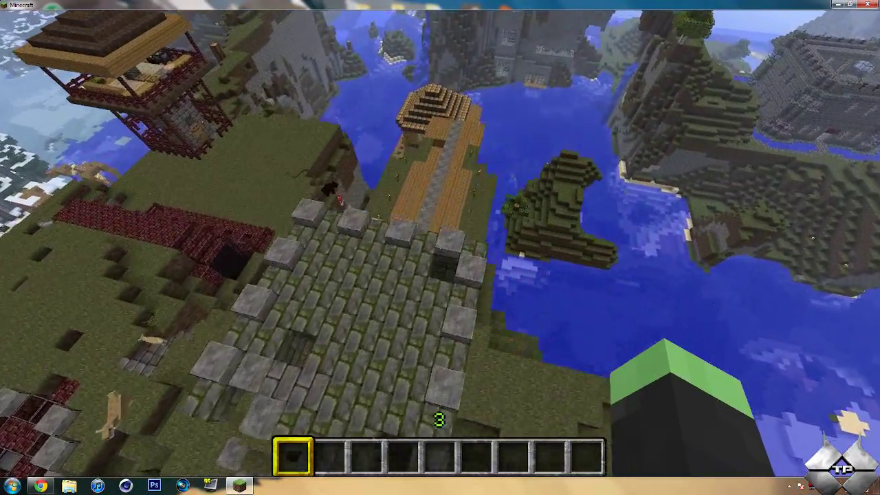
key(w)
key(w)
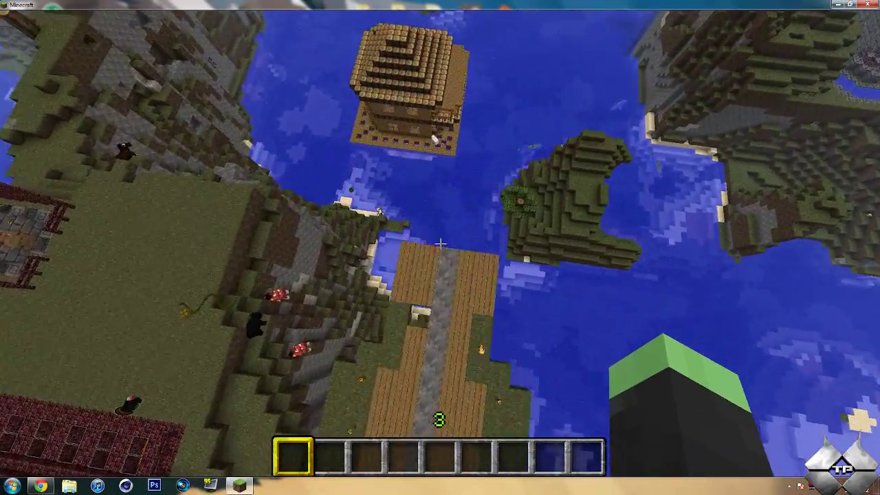
key(w)
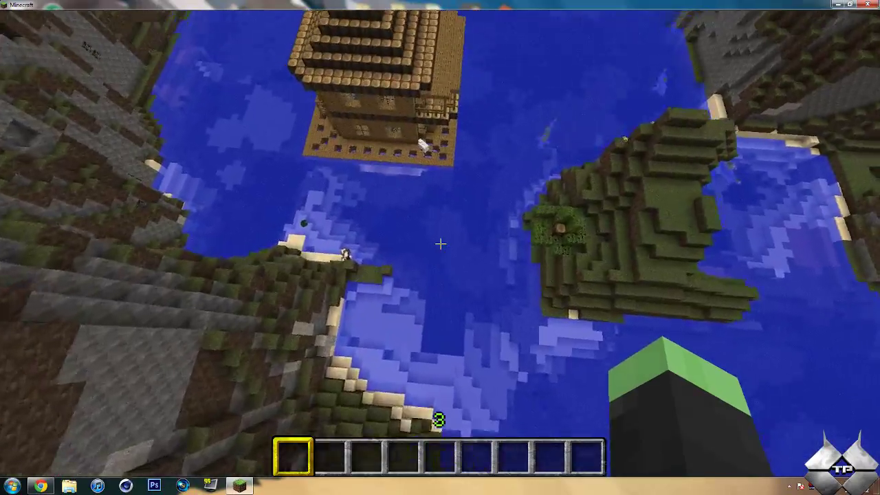
key(w)
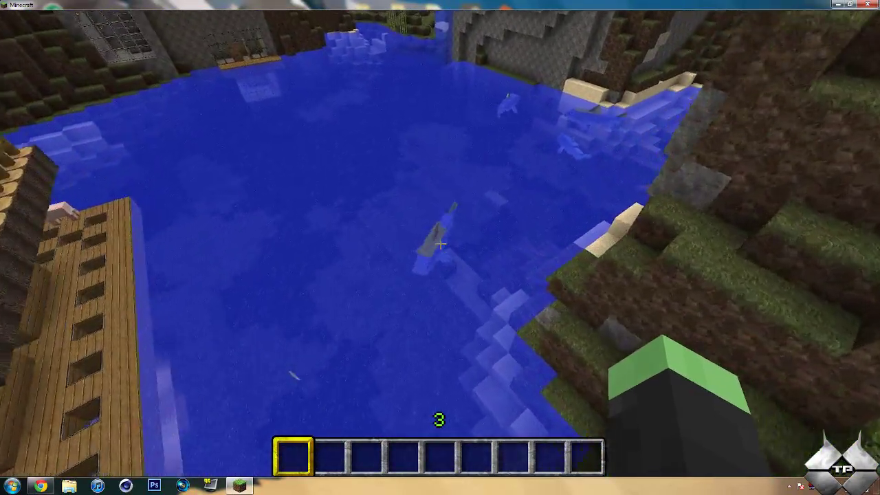
key(w)
key(s)
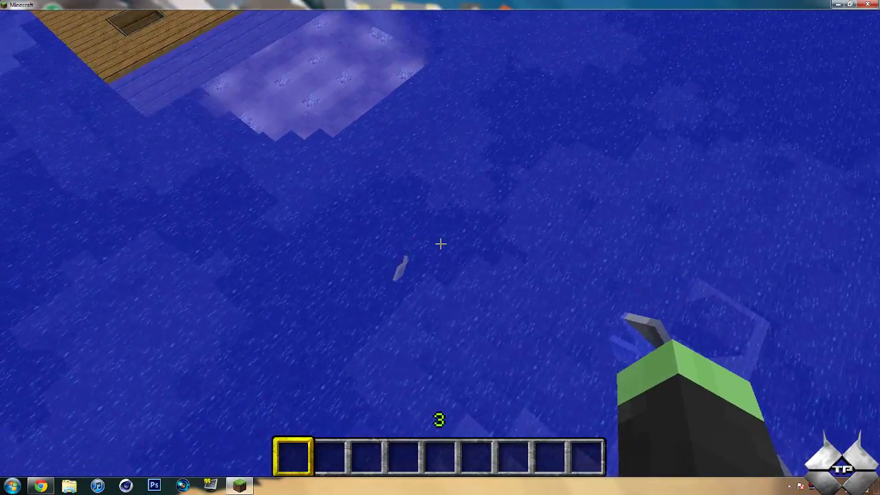
- Fly over the clearing and the nether brick house towards the portal to survey the animals from above
mouse_move(440, 243)
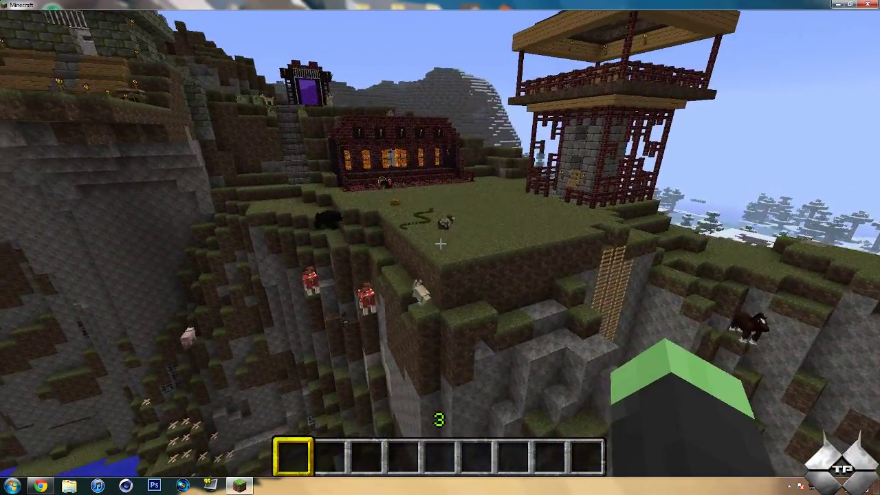
key(w)
key(w)
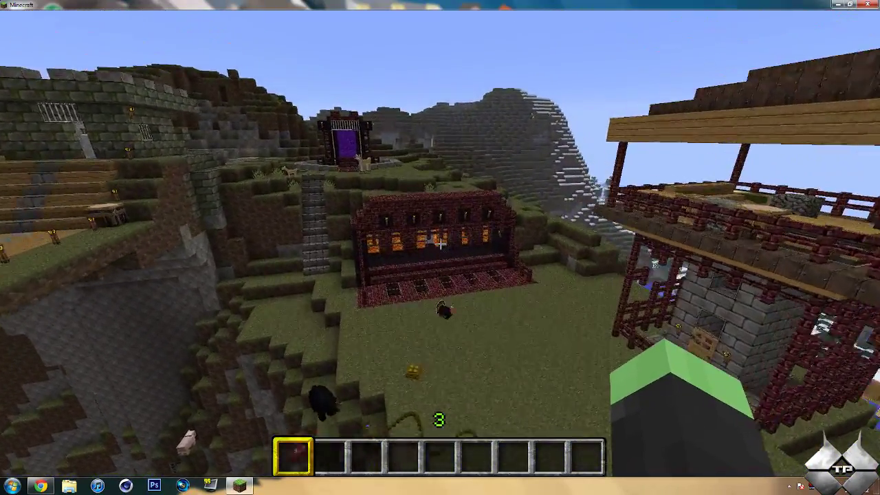
key(w)
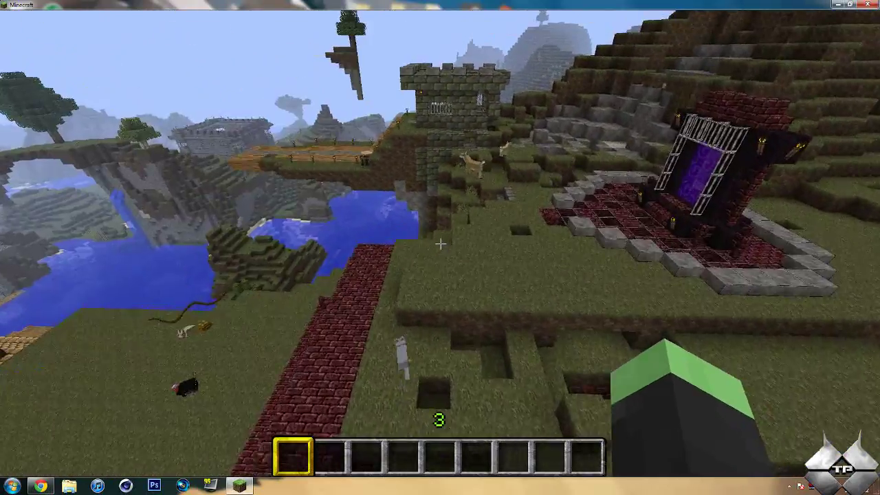
- Save the world, return to the title screen, and quit Minecraft
key(Escape)
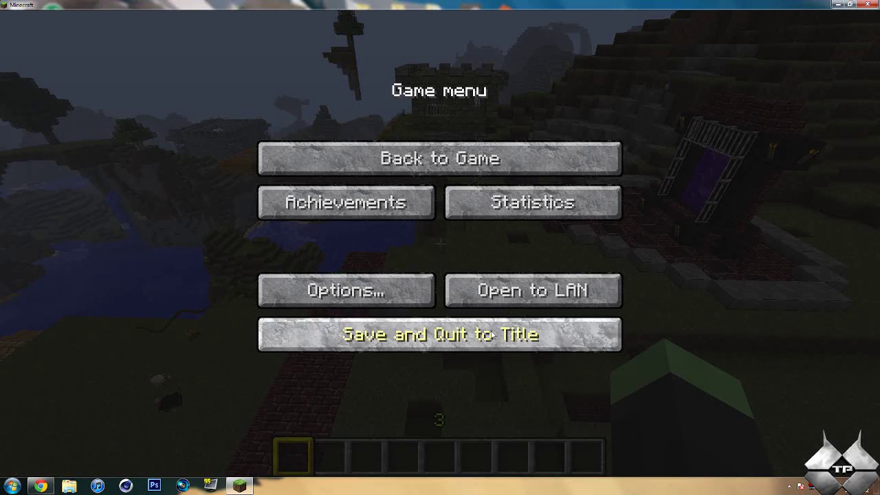
click(533, 334)
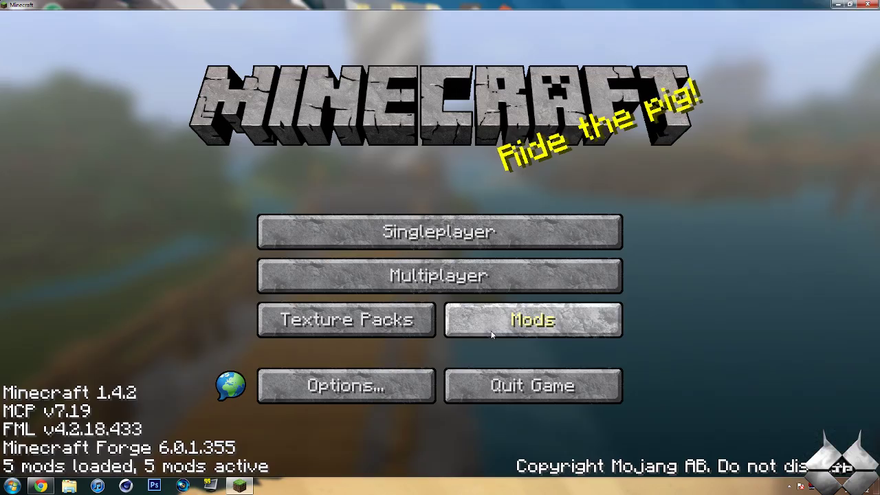
click(511, 394)
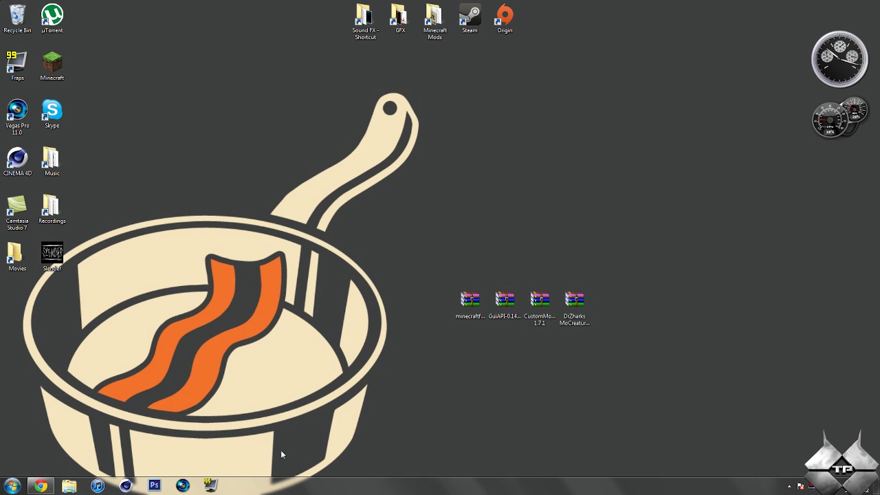
- Switch to Chrome and find the mod download and required files list in the Mo'Creatures forum thread
click(41, 486)
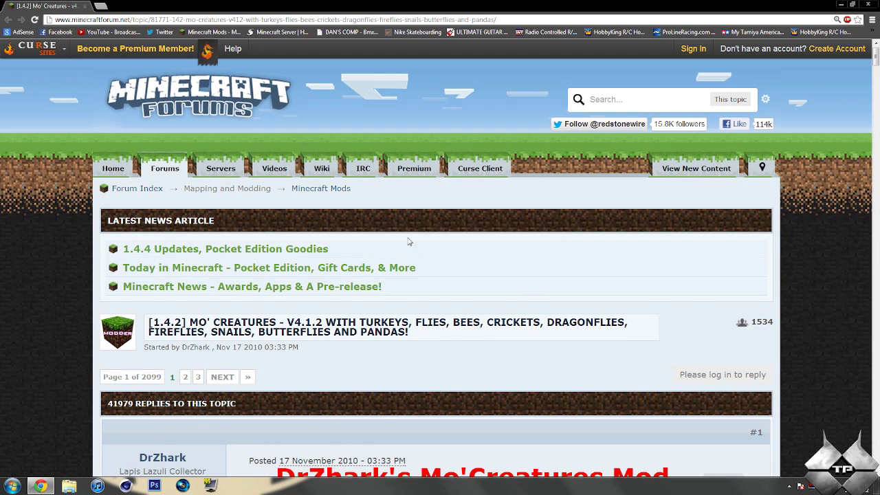
scroll(517, 267, down, 5)
scroll(530, 271, down, 1)
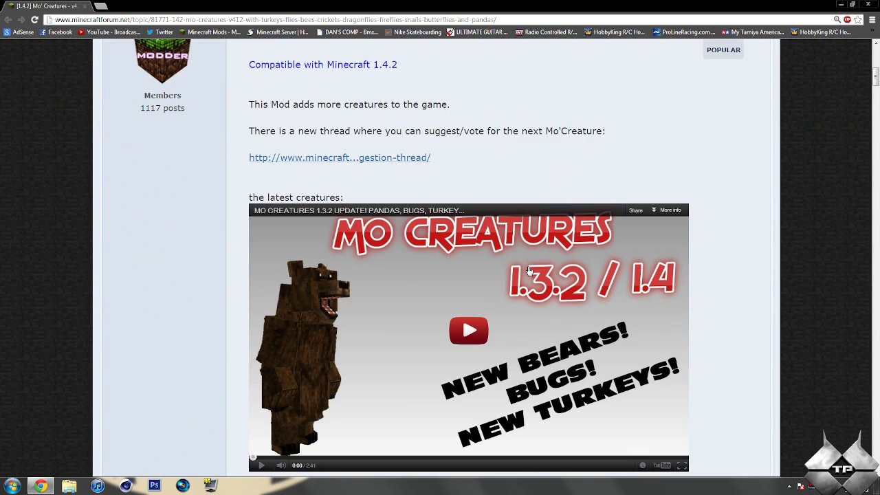
scroll(440, 246, down, 2)
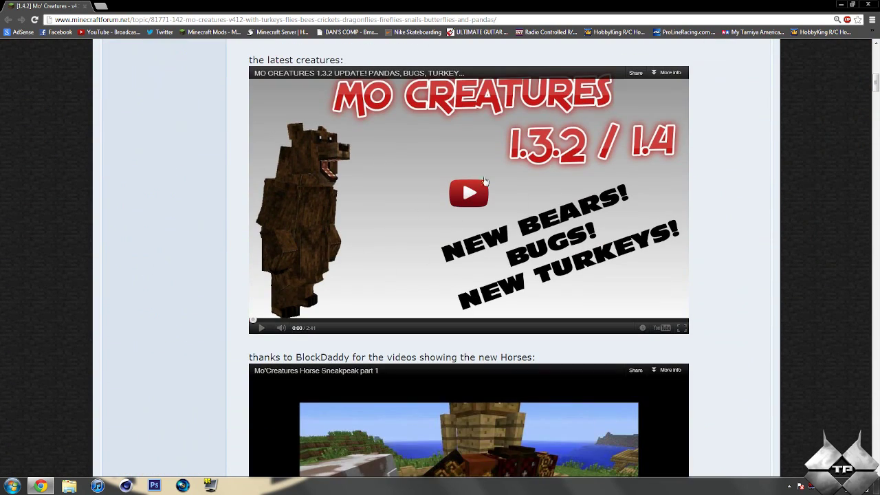
scroll(495, 264, down, 4)
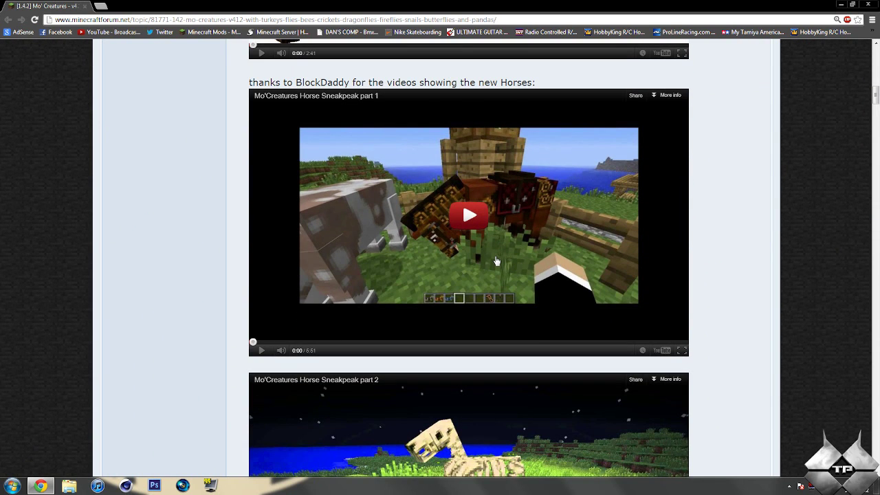
scroll(227, 227, down, 3)
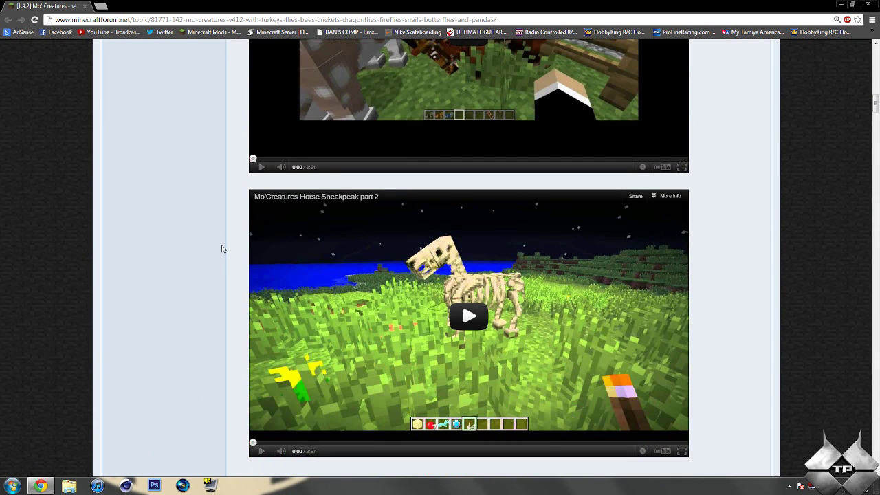
scroll(222, 248, down, 5)
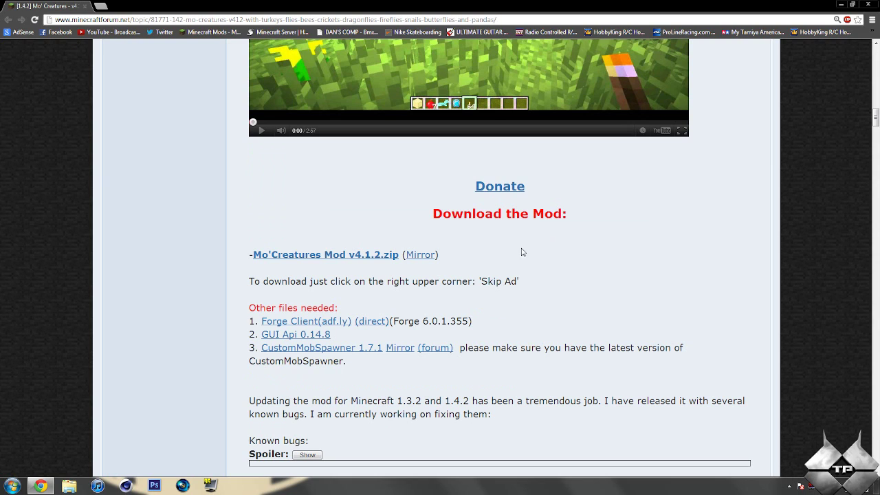
- Open the MediaFire download page for Mo'Creatures Mod v4.1.2.zip, and return to the forum thread
scroll(535, 269, down, 1)
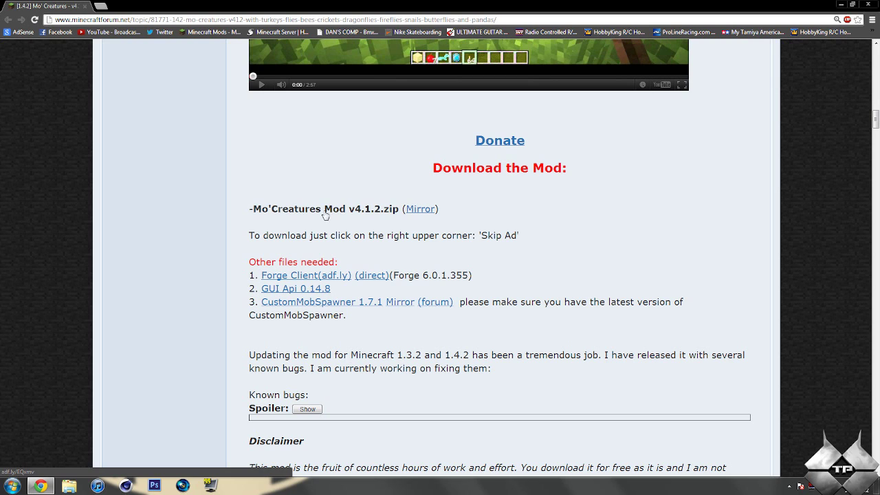
scroll(228, 213, down, 1)
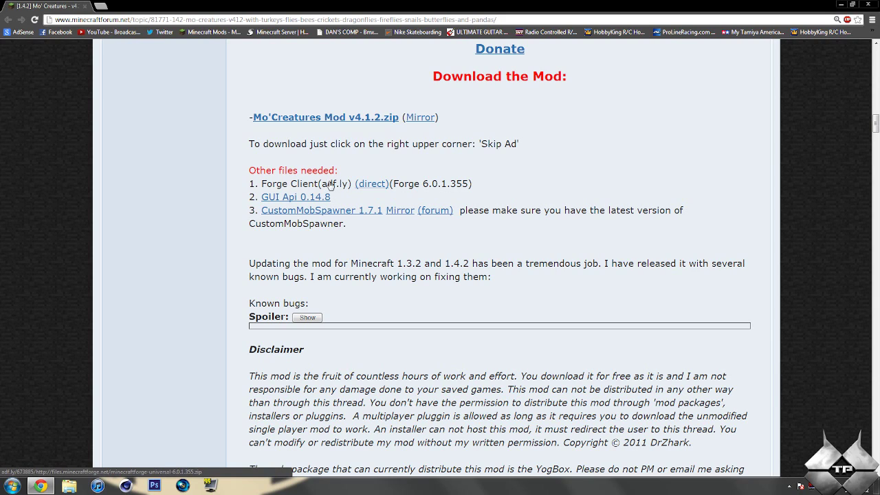
click(369, 188)
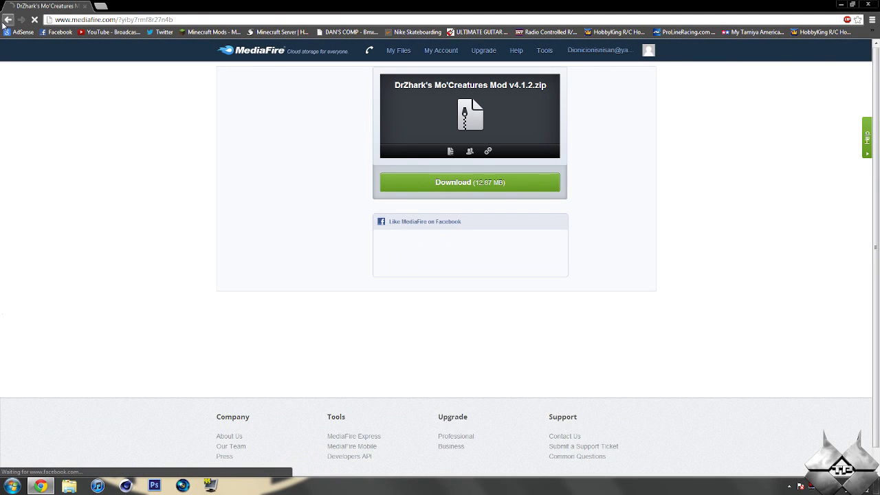
click(6, 21)
click(6, 21)
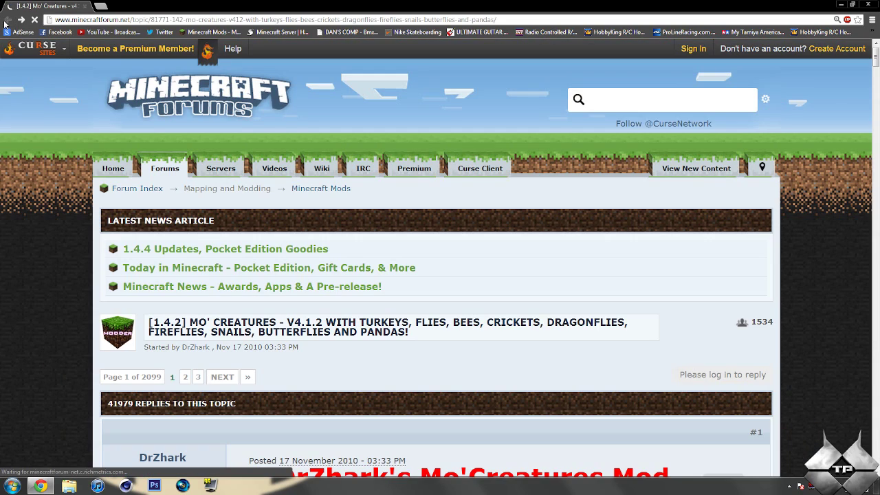
- Follow the Mo'Creatures Mod v4.1.2.zip link in the thread's download section, and close the browser
scroll(259, 220, down, 8)
scroll(259, 221, down, 12)
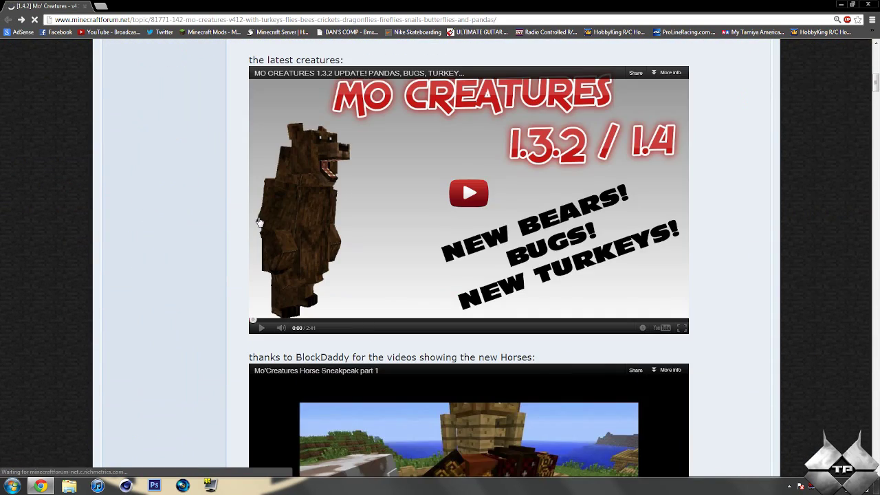
scroll(296, 248, down, 1)
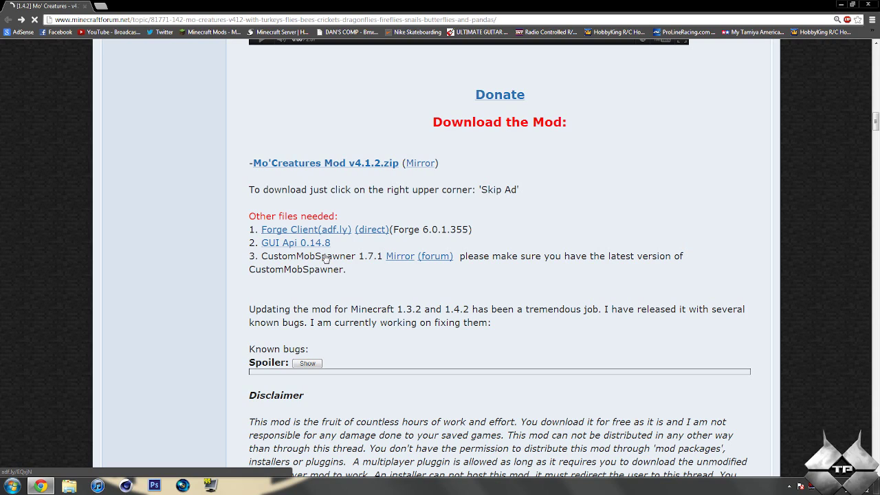
click(304, 167)
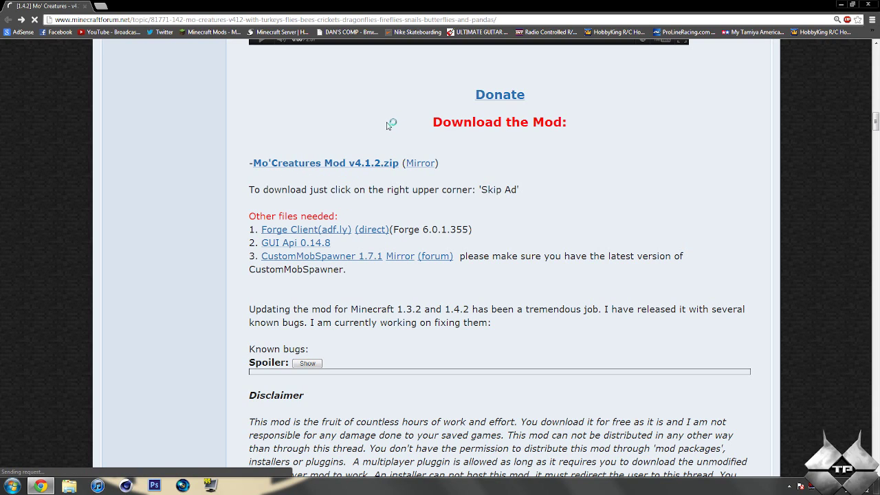
click(869, 4)
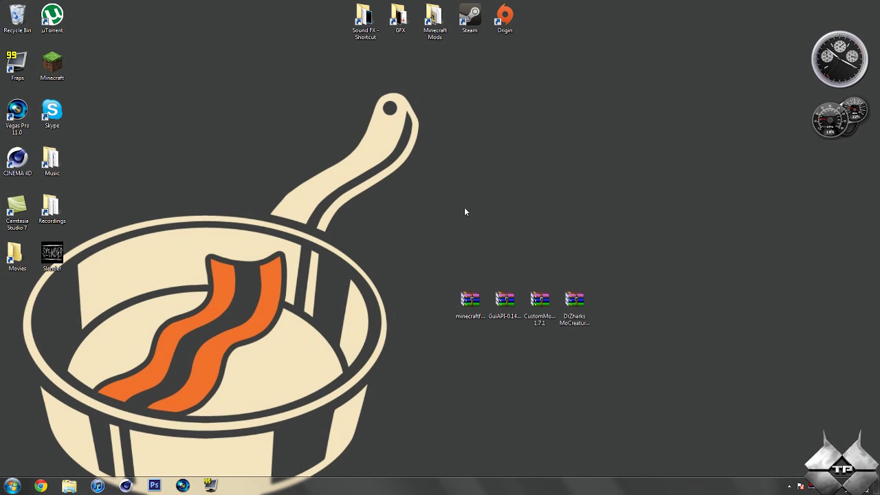
- Open the Roaming folder by searching for %appdata%, and go into the bin folder inside .minecraft
click(13, 486)
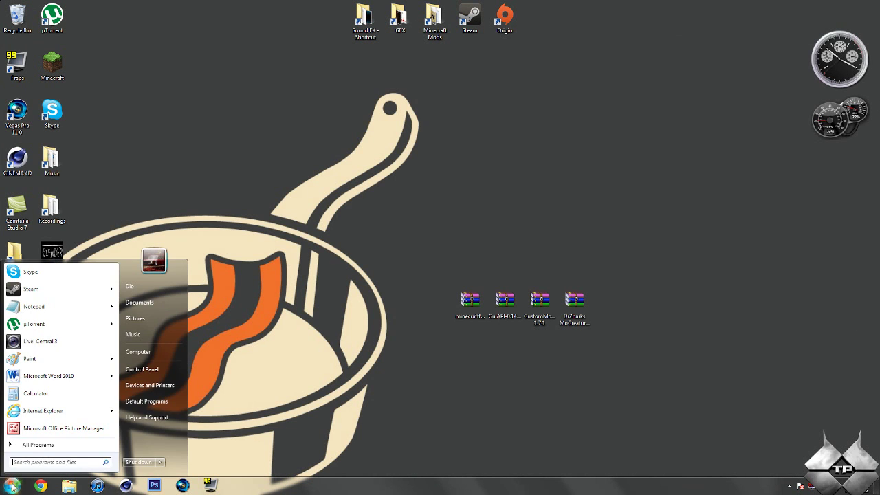
text(%appdata%)
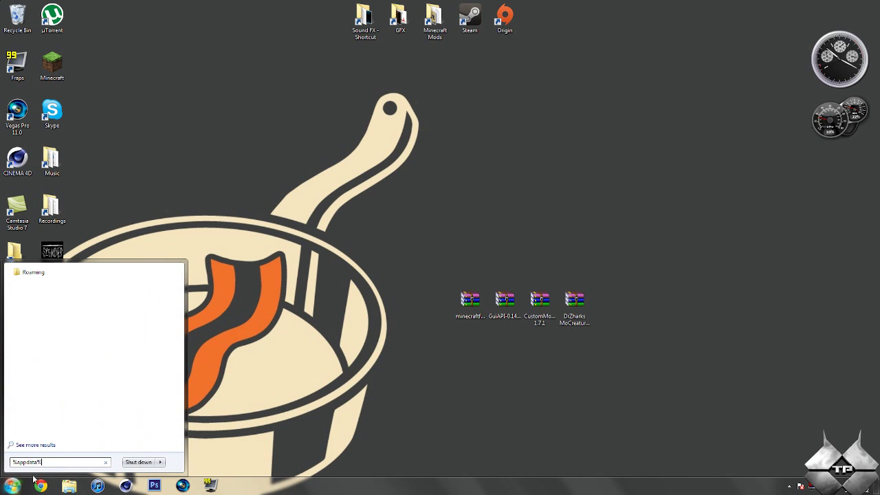
drag(42, 462, 11, 464)
click(50, 275)
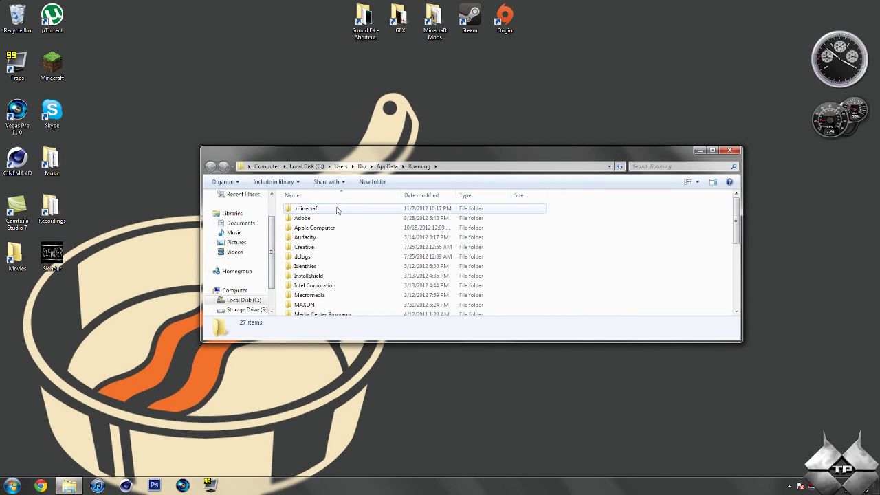
double_click(338, 210)
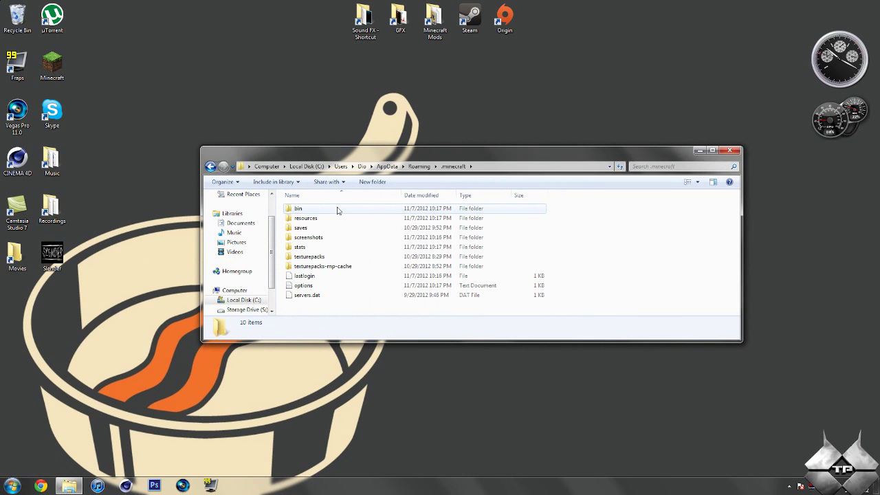
double_click(337, 210)
- Open the minecraft JAR file from the bin folder with WinRAR archiver, and minimize the folder window
click(317, 258)
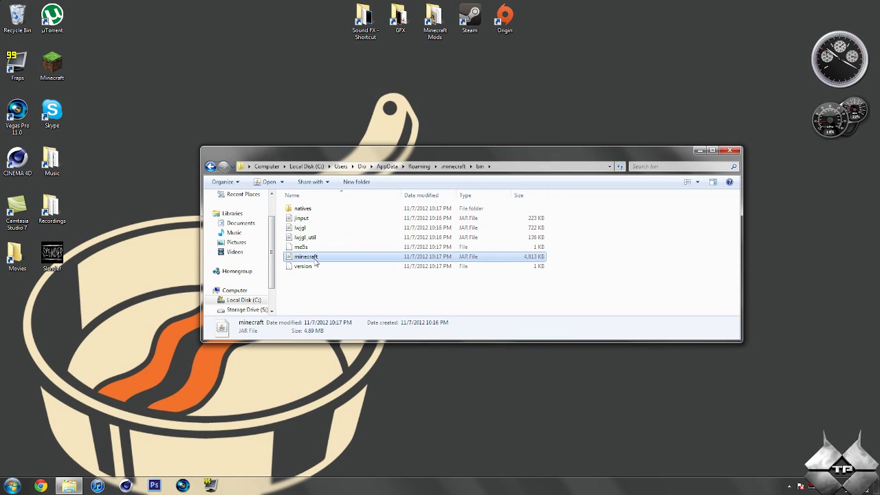
right_click(314, 260)
mouse_move(366, 281)
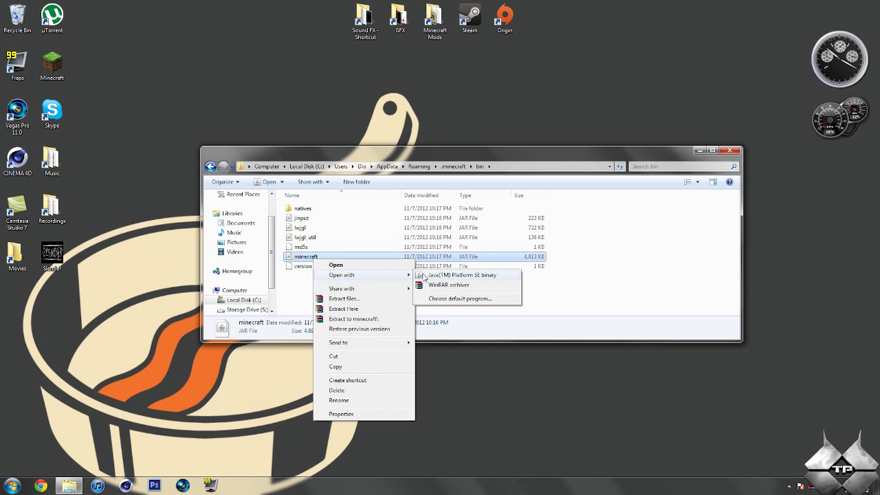
click(441, 285)
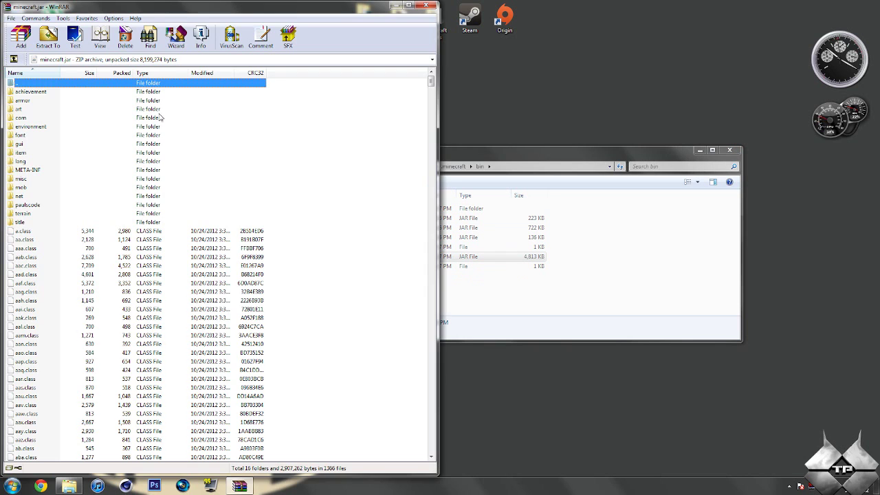
click(579, 154)
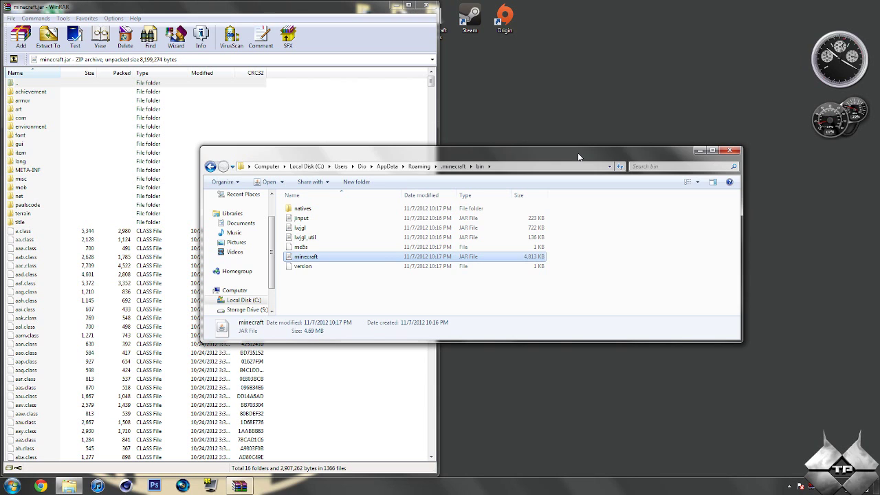
click(697, 151)
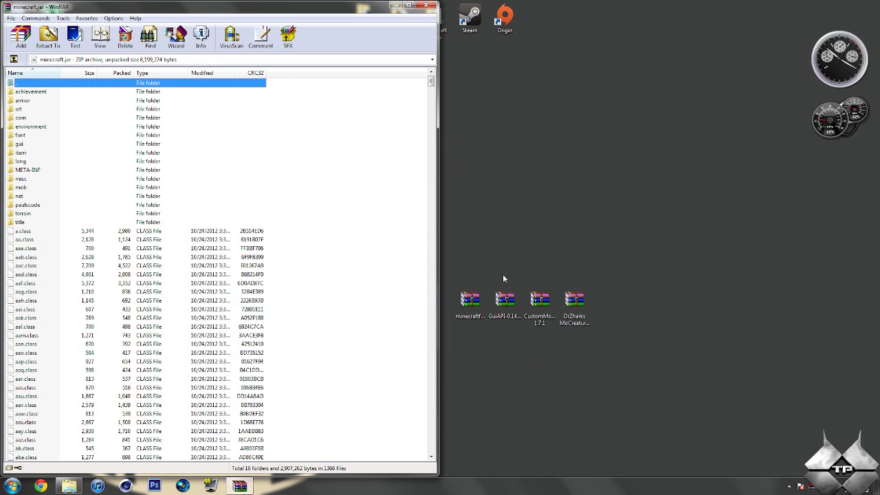
- Add all contents of minecraftforge-universal-6.0.1.355.zip to minecraft.jar, and close the Forge archive
double_click(475, 299)
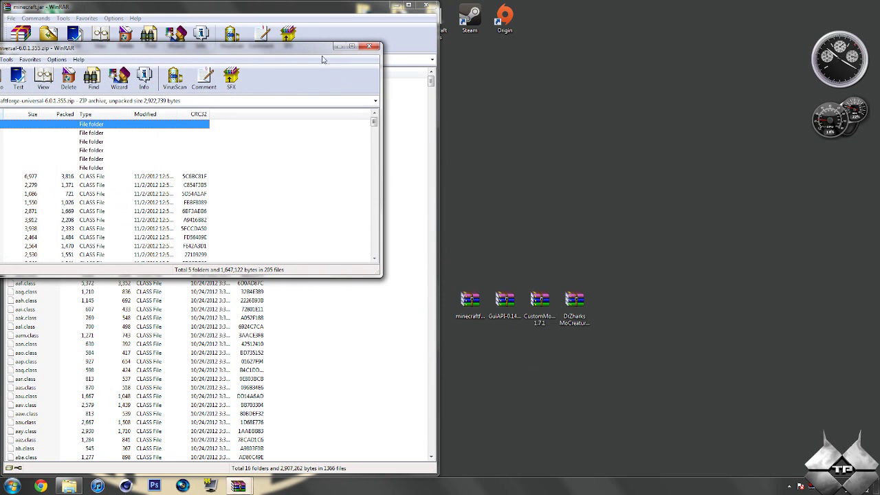
drag(320, 55, 876, 102)
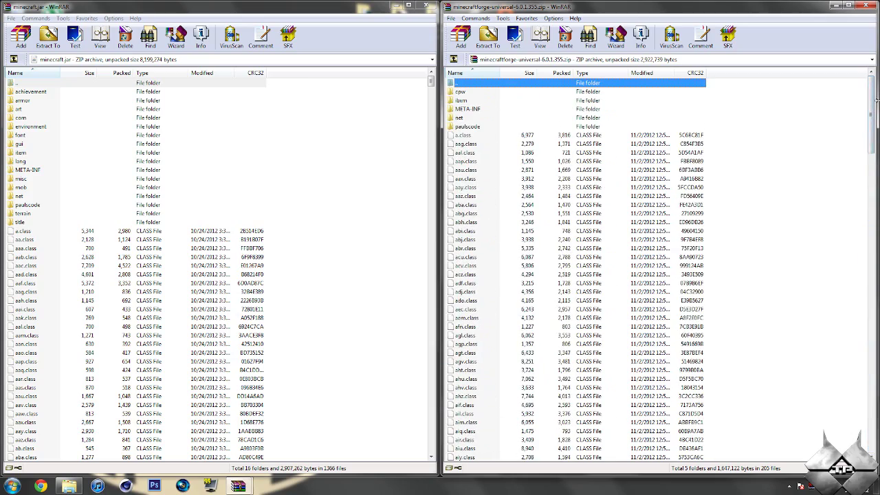
key(ctrl+a)
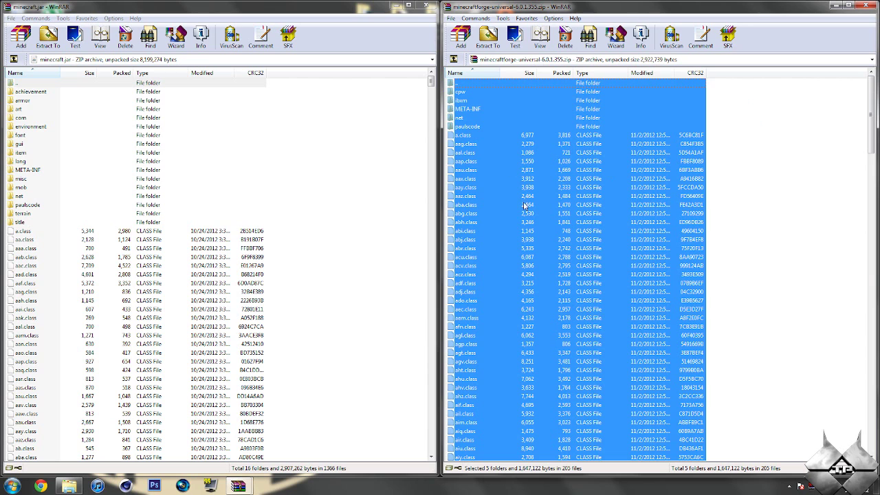
drag(551, 297, 348, 300)
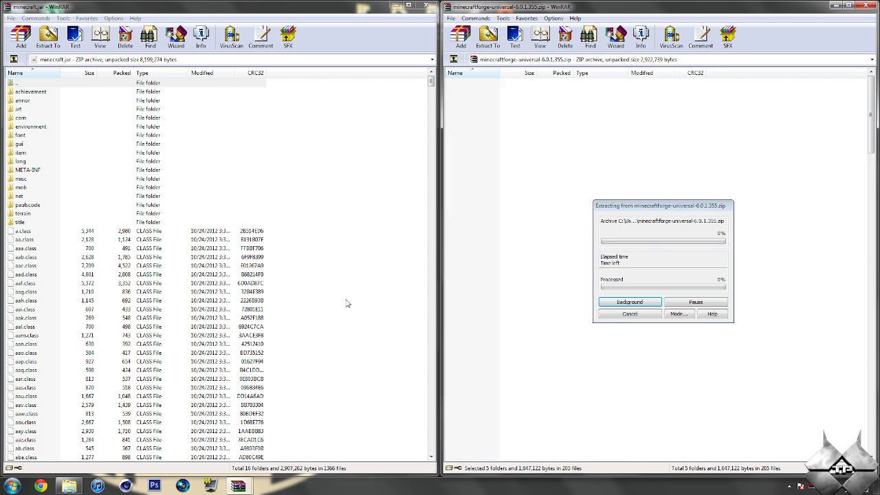
click(233, 320)
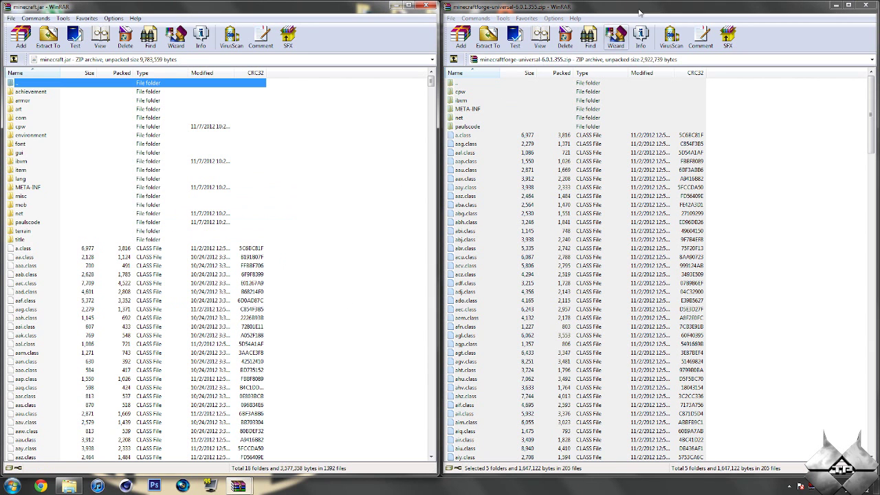
click(864, 6)
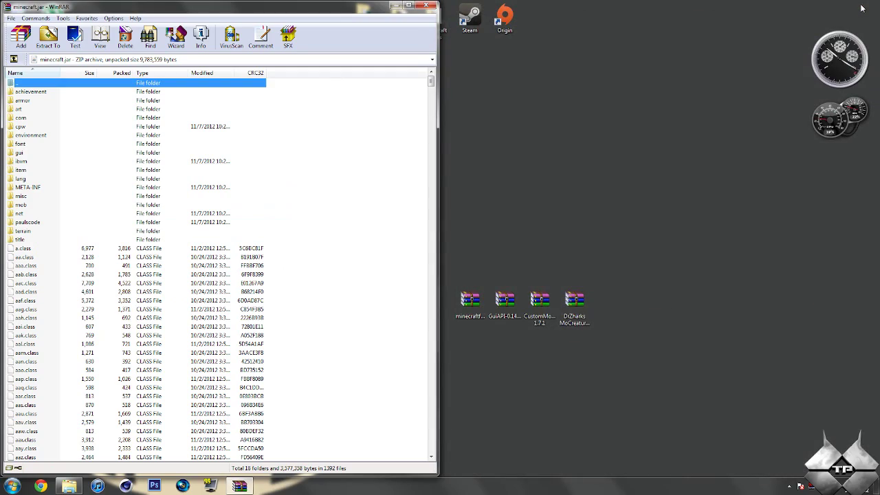
- Add all contents of GuiAPI-0.14.8-1.4.2.zip to minecraft.jar using the default archive settings, and close the GuiAPI archive
double_click(505, 300)
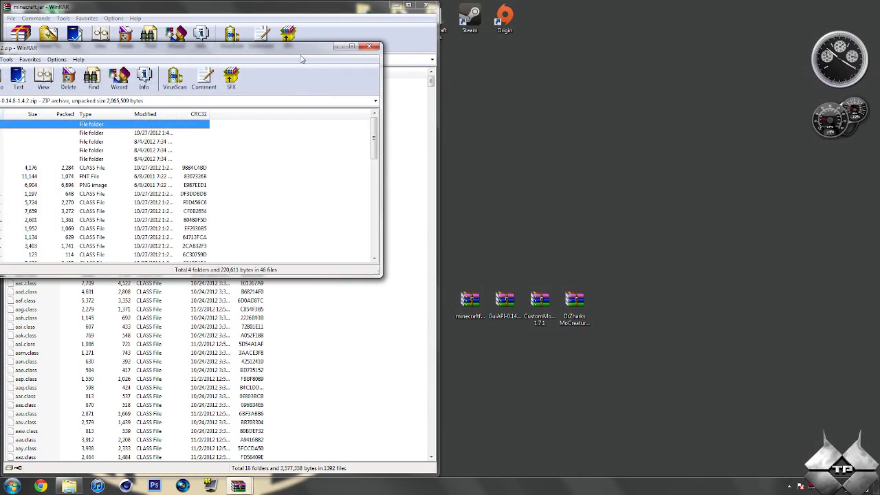
drag(303, 56, 872, 109)
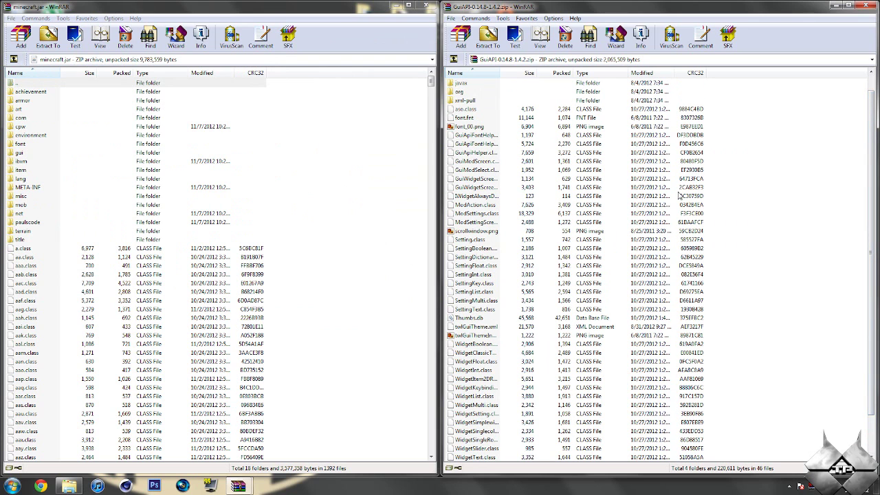
key(ctrl+a)
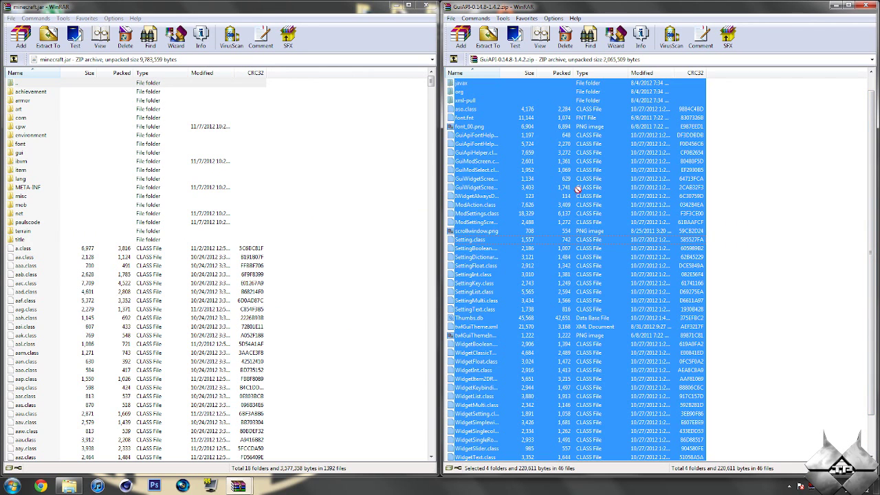
drag(329, 229, 323, 301)
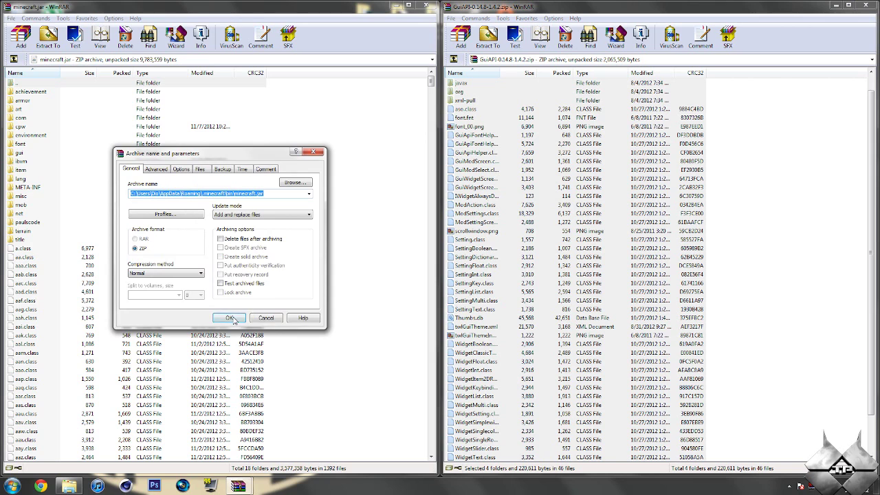
click(232, 315)
click(870, 7)
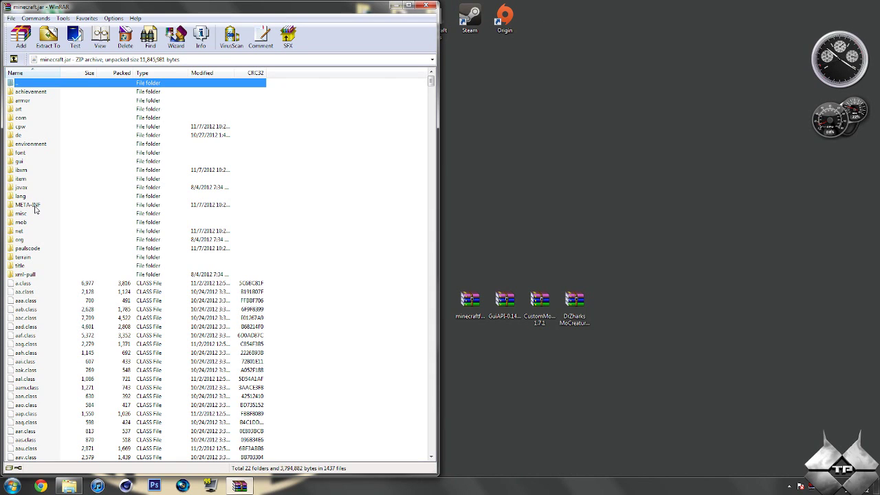
- Delete the META-INF folder from minecraft.jar, and close the archive
click(34, 207)
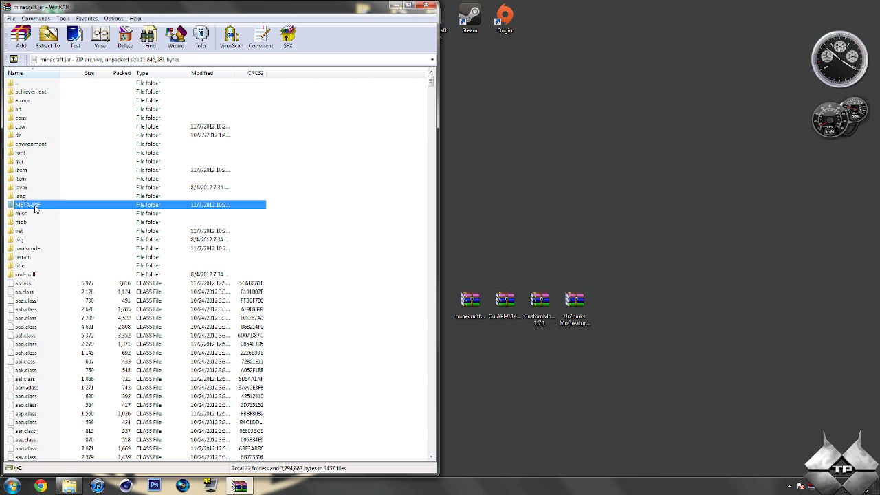
right_click(35, 206)
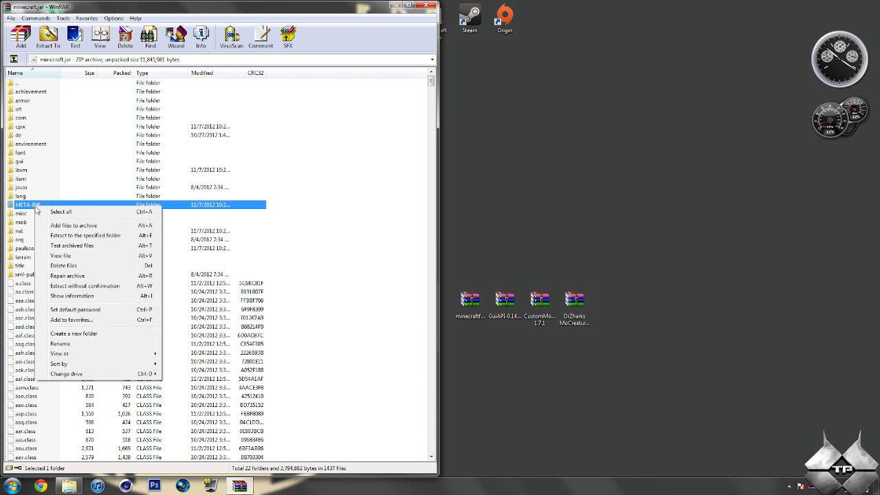
click(67, 268)
click(439, 273)
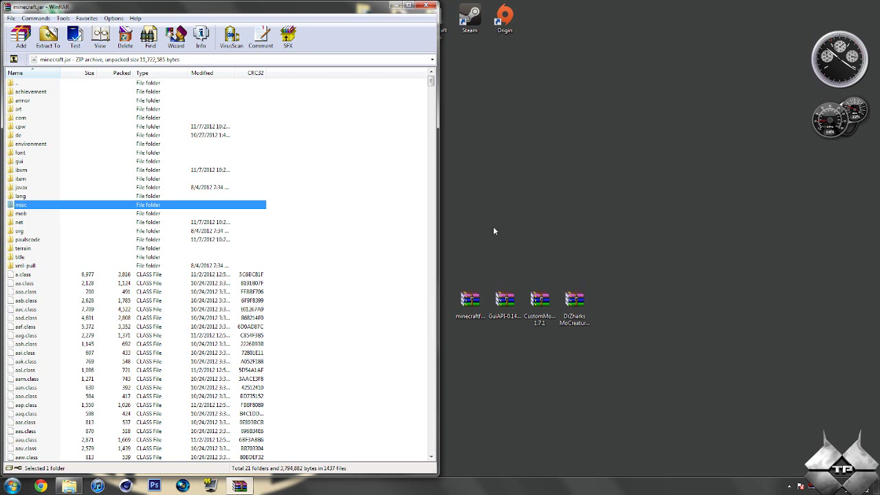
click(435, 10)
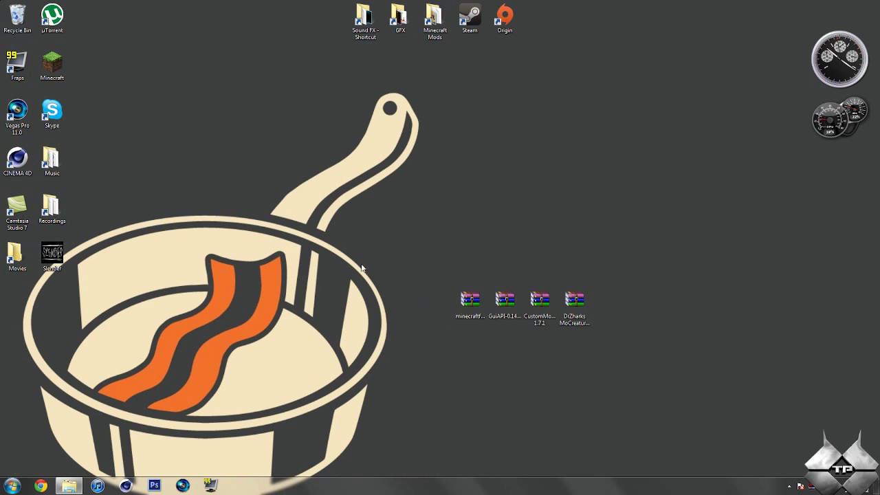
- Restore the bin folder window, dock it beside the downloaded archives on the desktop, and go up to the .minecraft folder
click(68, 486)
drag(266, 150, 1, 143)
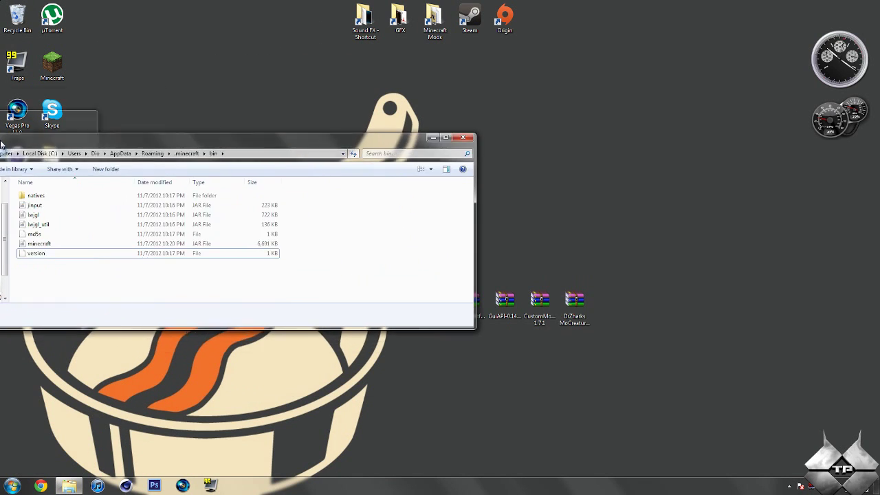
click(9, 23)
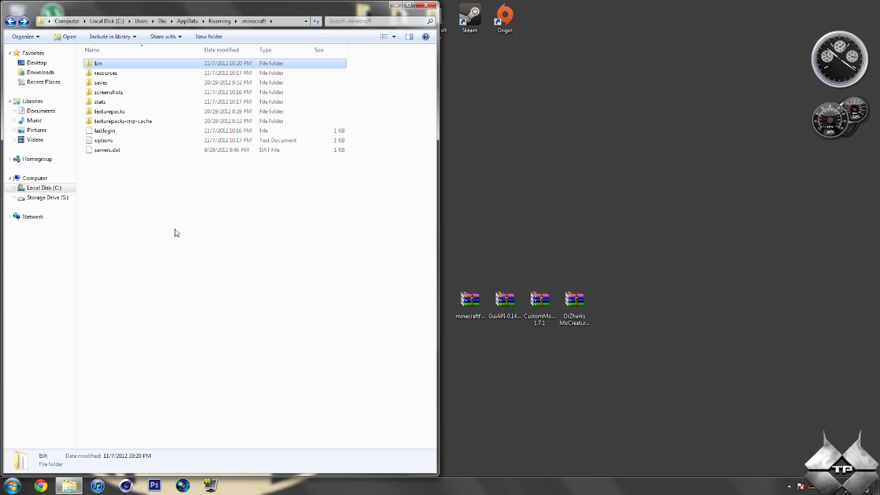
click(175, 233)
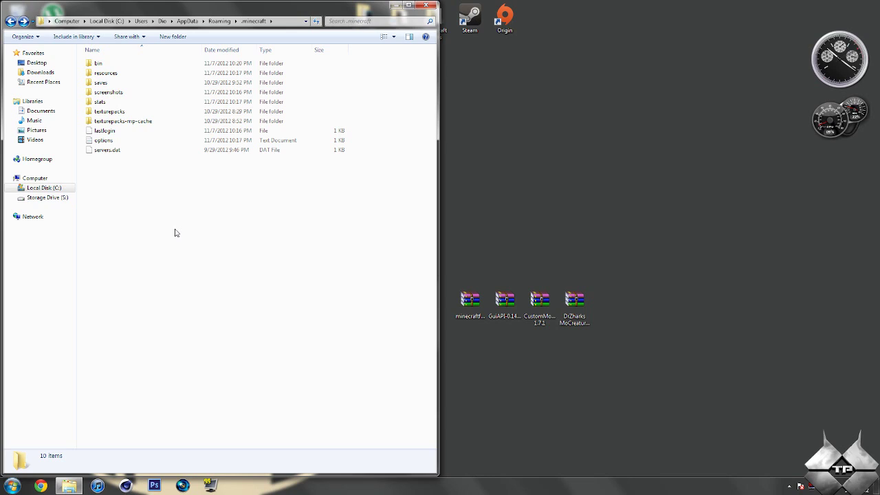
- Create a folder named mods in the .minecraft folder, and open it
right_click(178, 273)
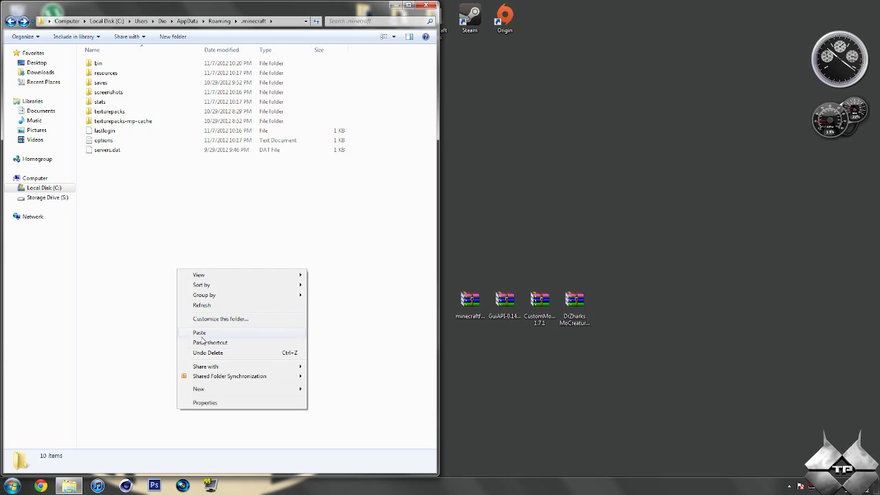
mouse_move(254, 393)
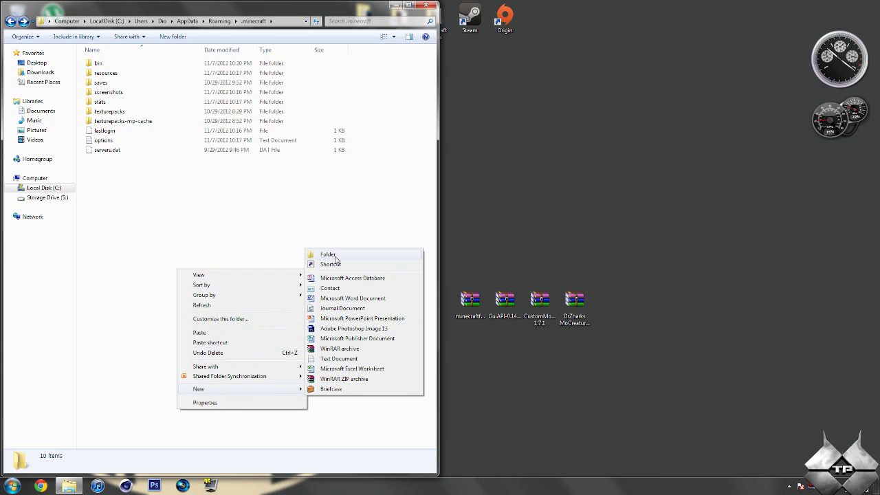
click(337, 256)
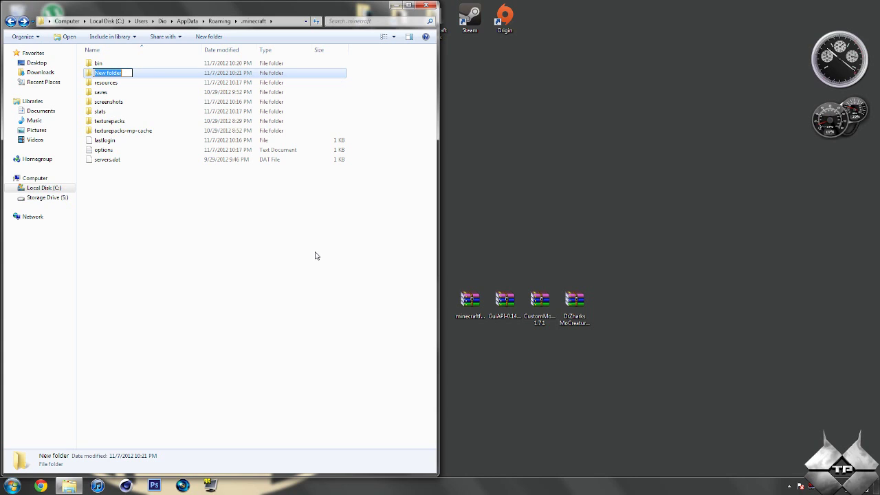
text(mods)
click(293, 255)
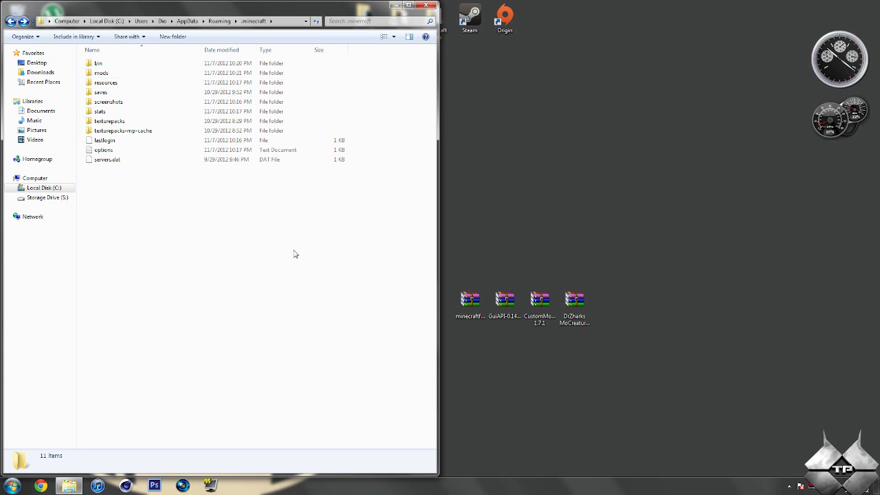
double_click(125, 78)
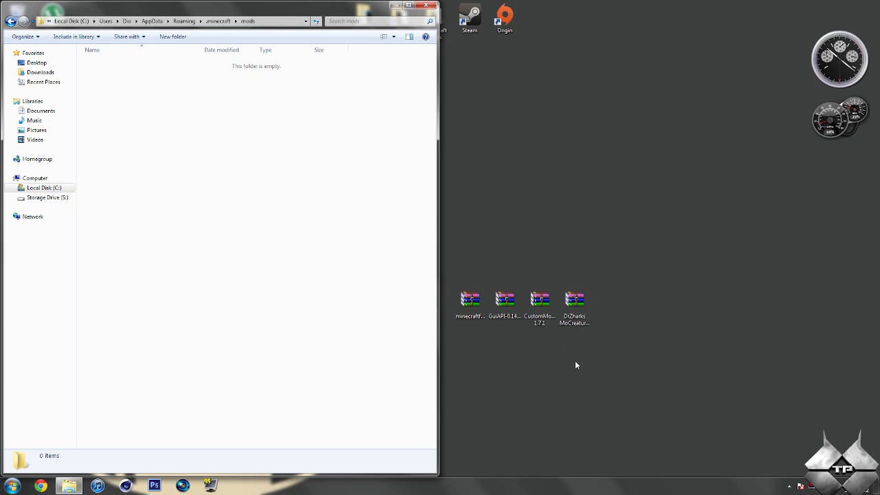
- Move the CustomMobSpawner 1.7.1 and DrZharks MoCreatures Mod v4.1.2 archives from the desktop into the mods folder, and close the folder window
click(539, 307)
drag(538, 306, 143, 124)
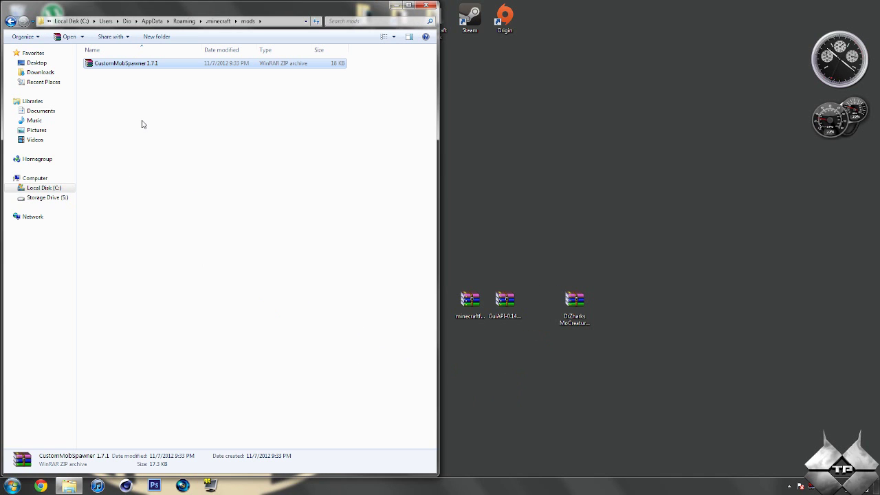
click(579, 300)
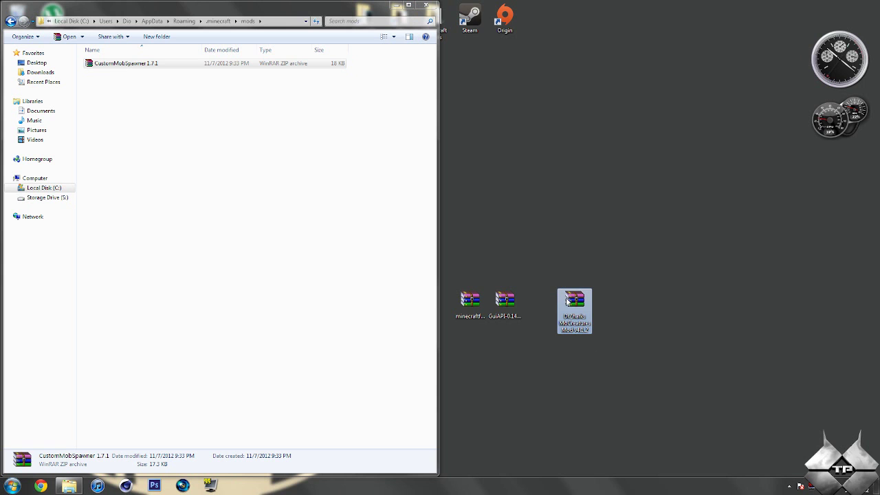
drag(568, 300, 200, 135)
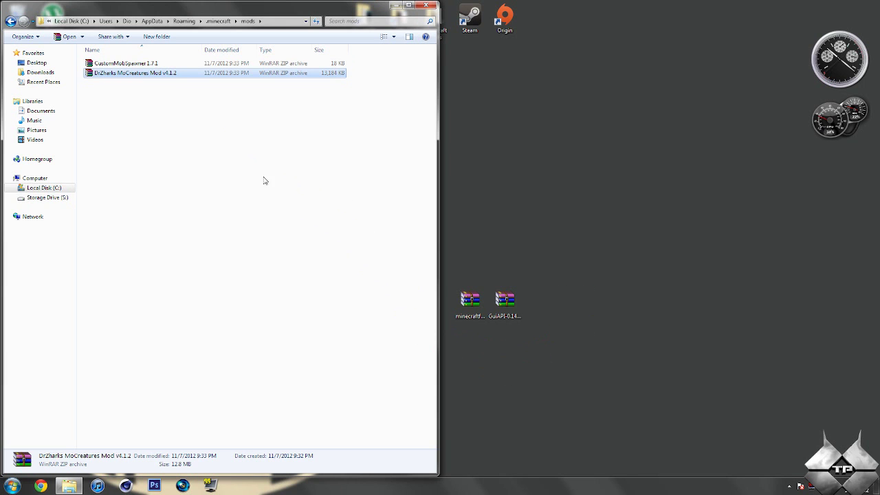
click(426, 5)
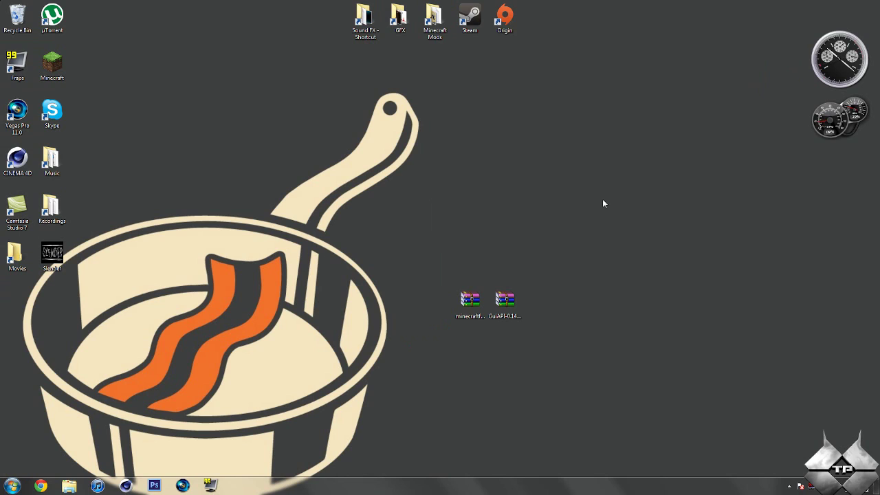